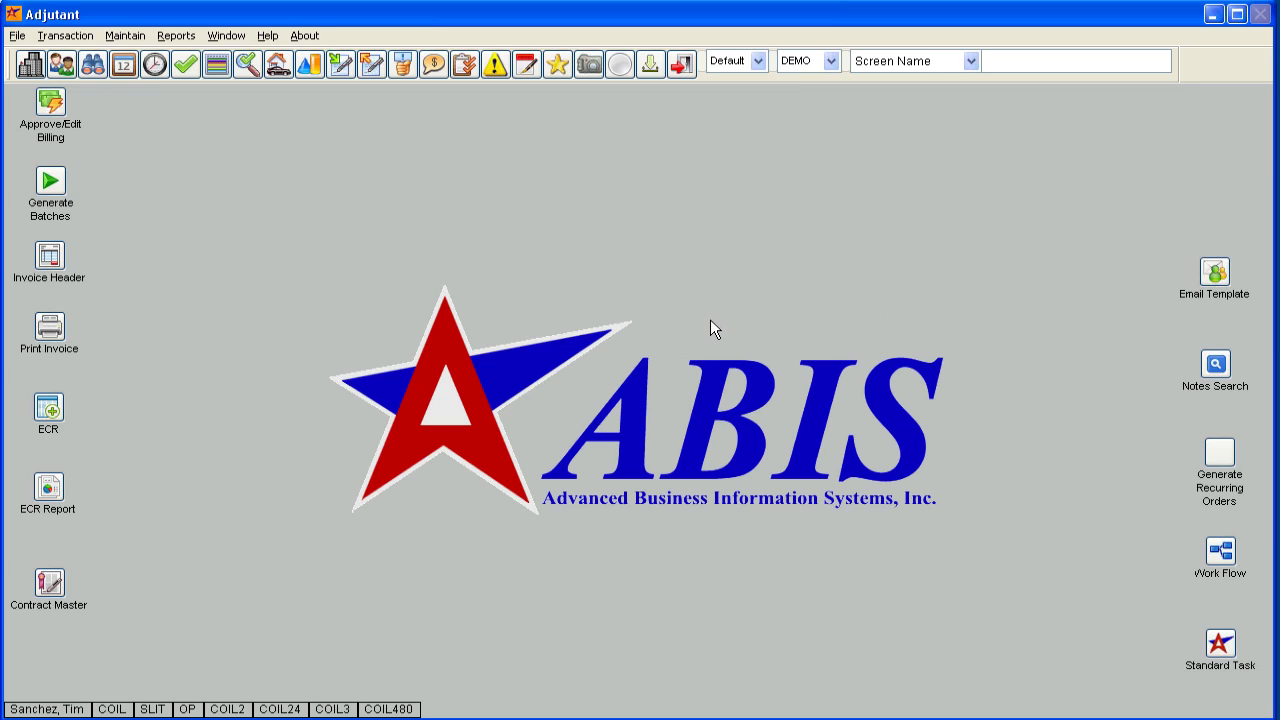
Look up item COIL in Item Master and highlight its "Modify, Base Item" attribute.
left_click(307, 67)
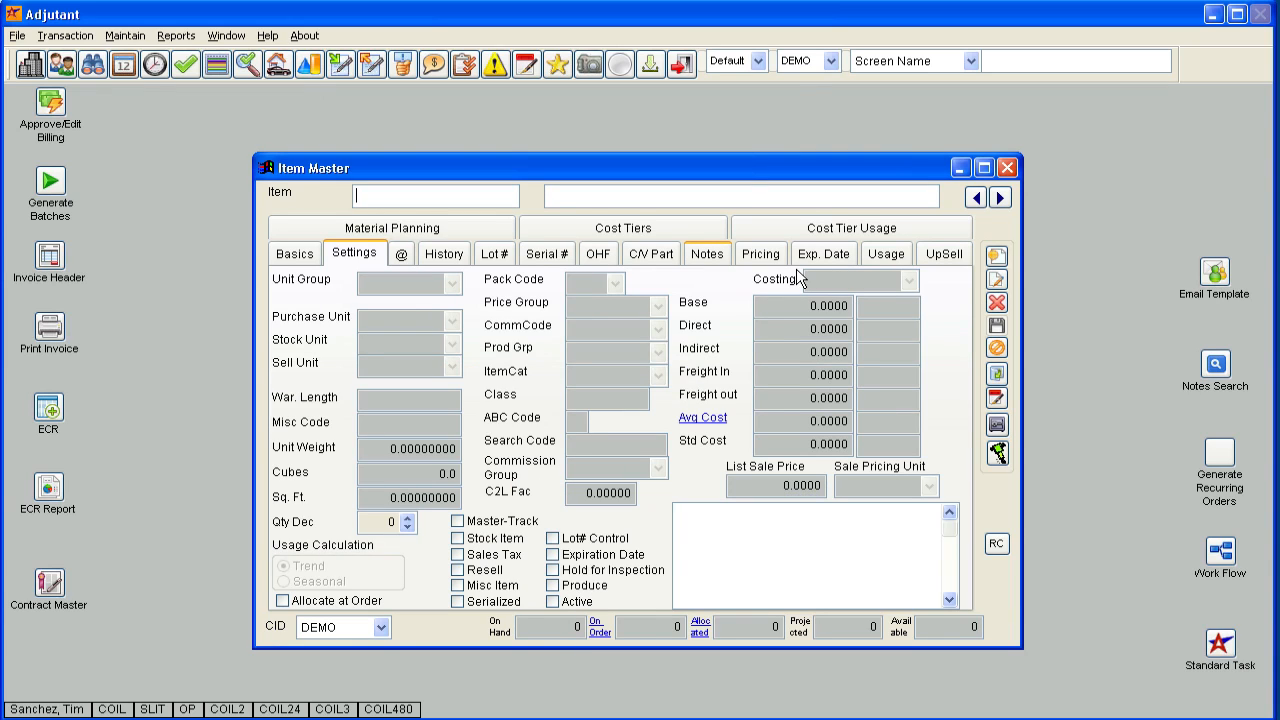
type("COIL")
key("Return")
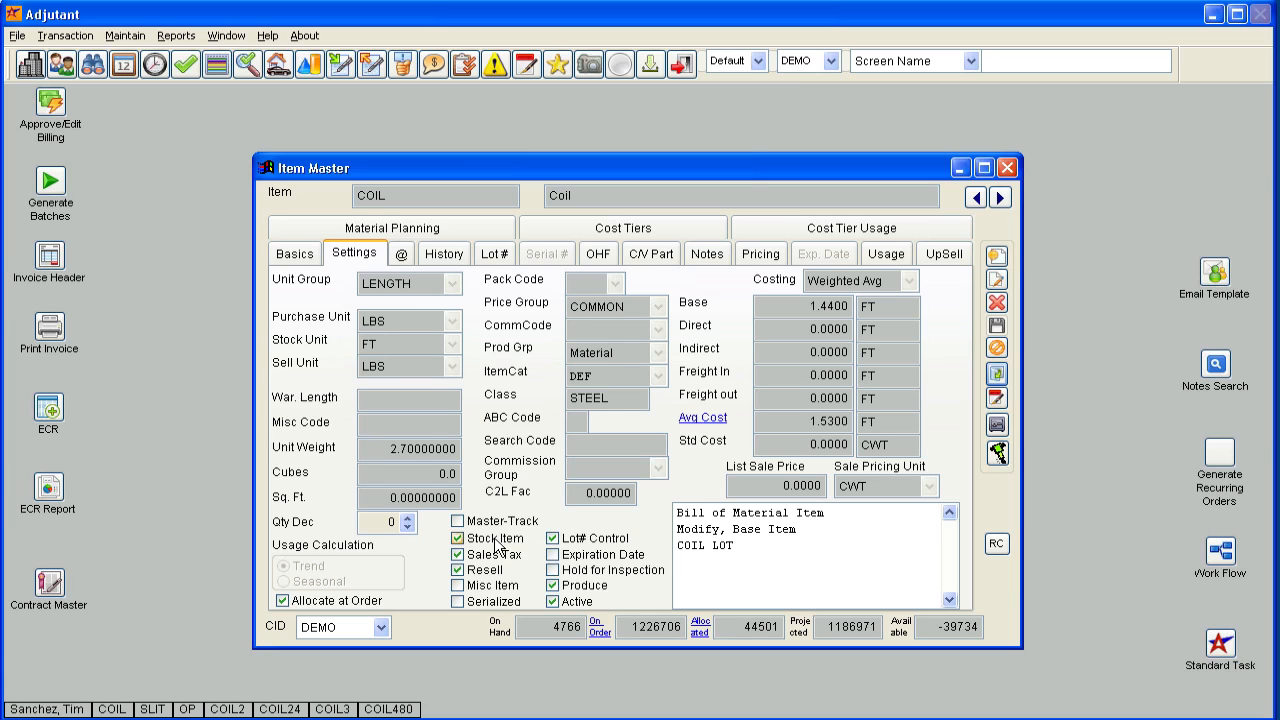
left_click(794, 525)
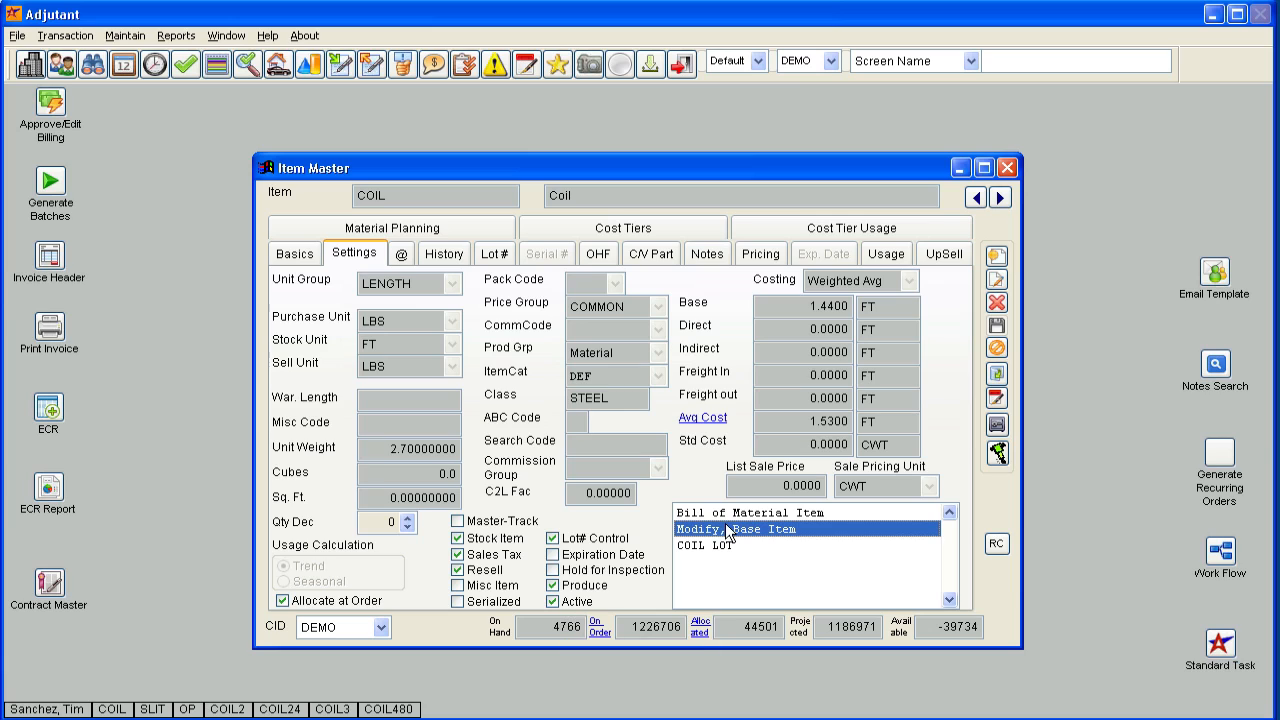
Look up item OP in Item Master to review its settings and attribute, and close the item record.
left_click(996, 374)
type("OP")
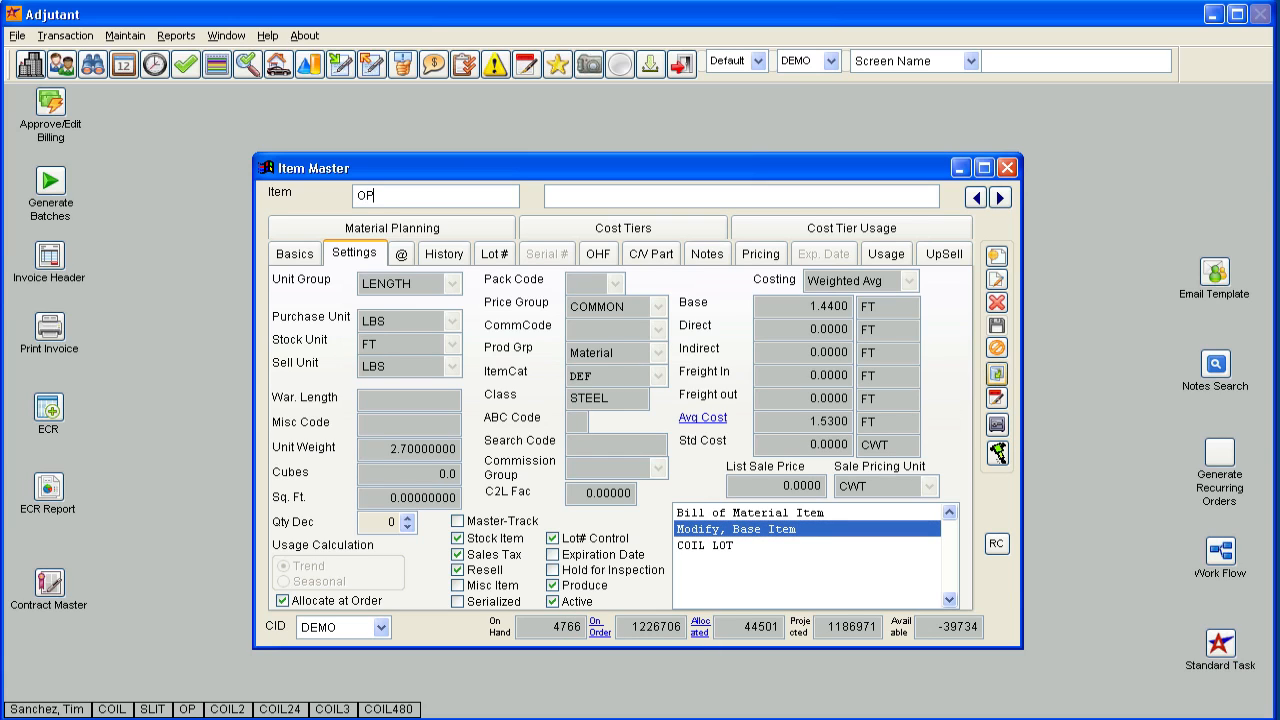
key("Return")
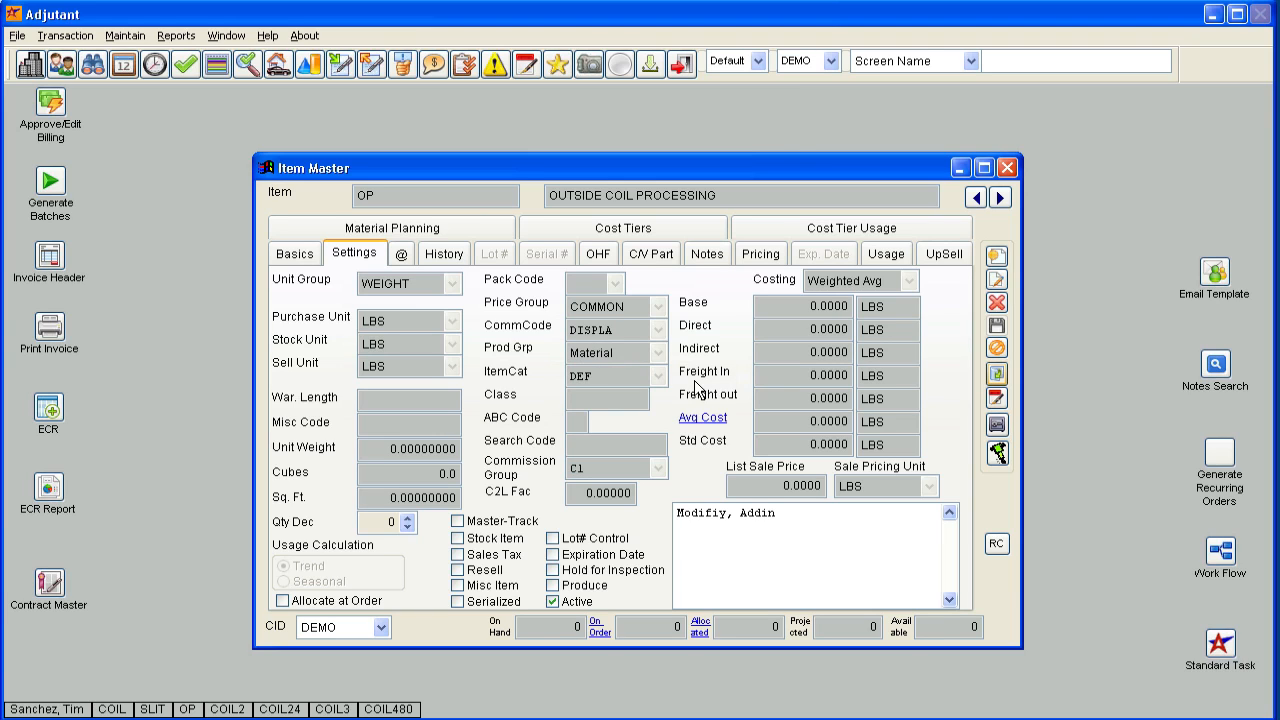
left_click(1007, 167)
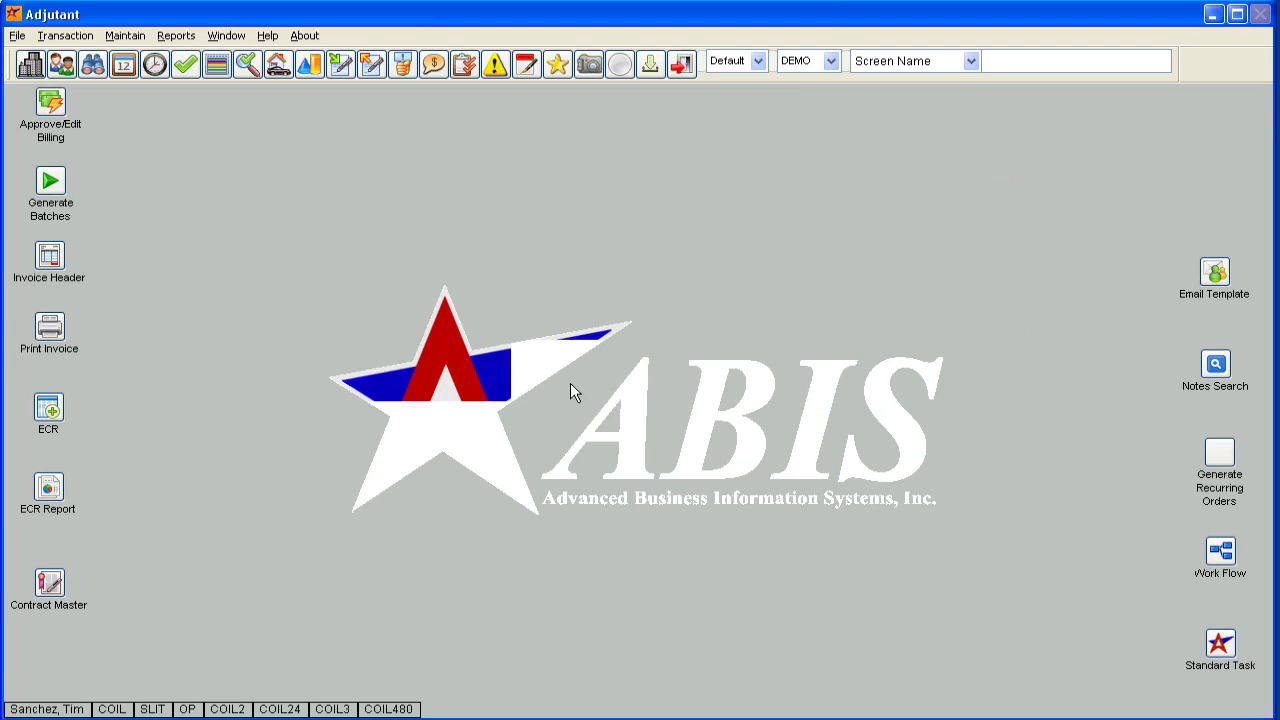
Start a new purchase order and try the vendor code VST.
left_click(341, 64)
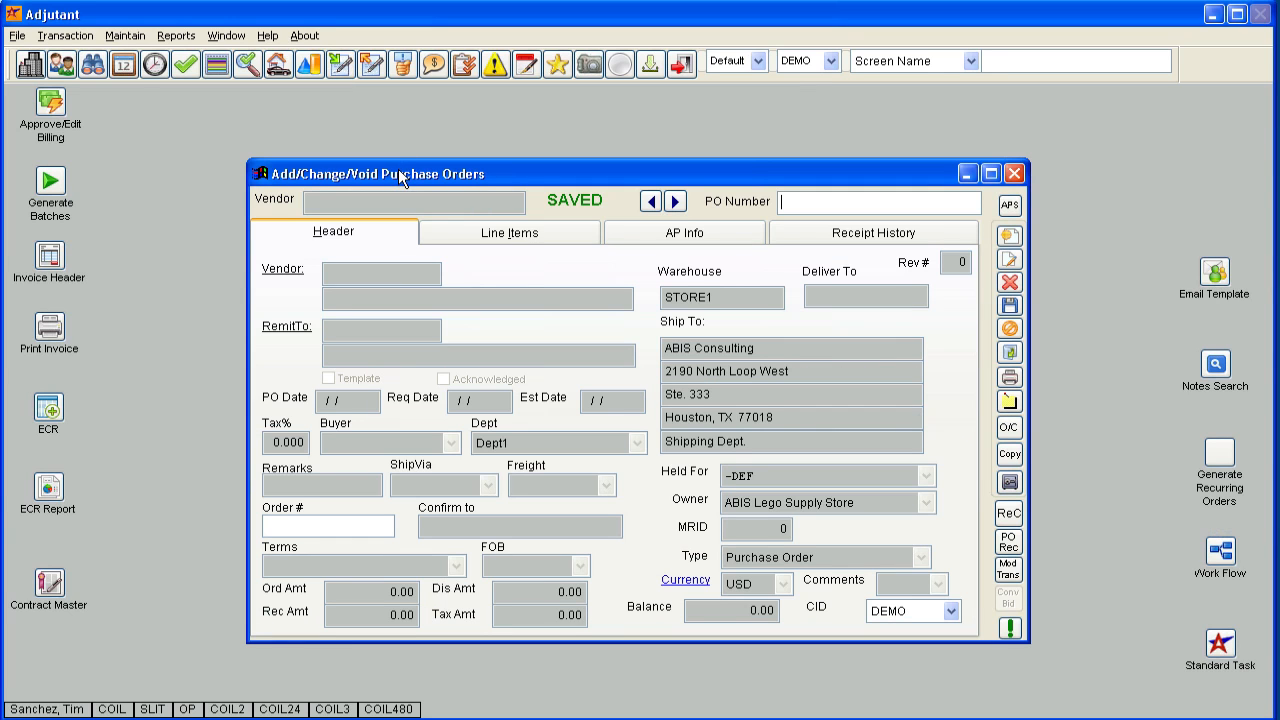
type("VST")
key("Tab")
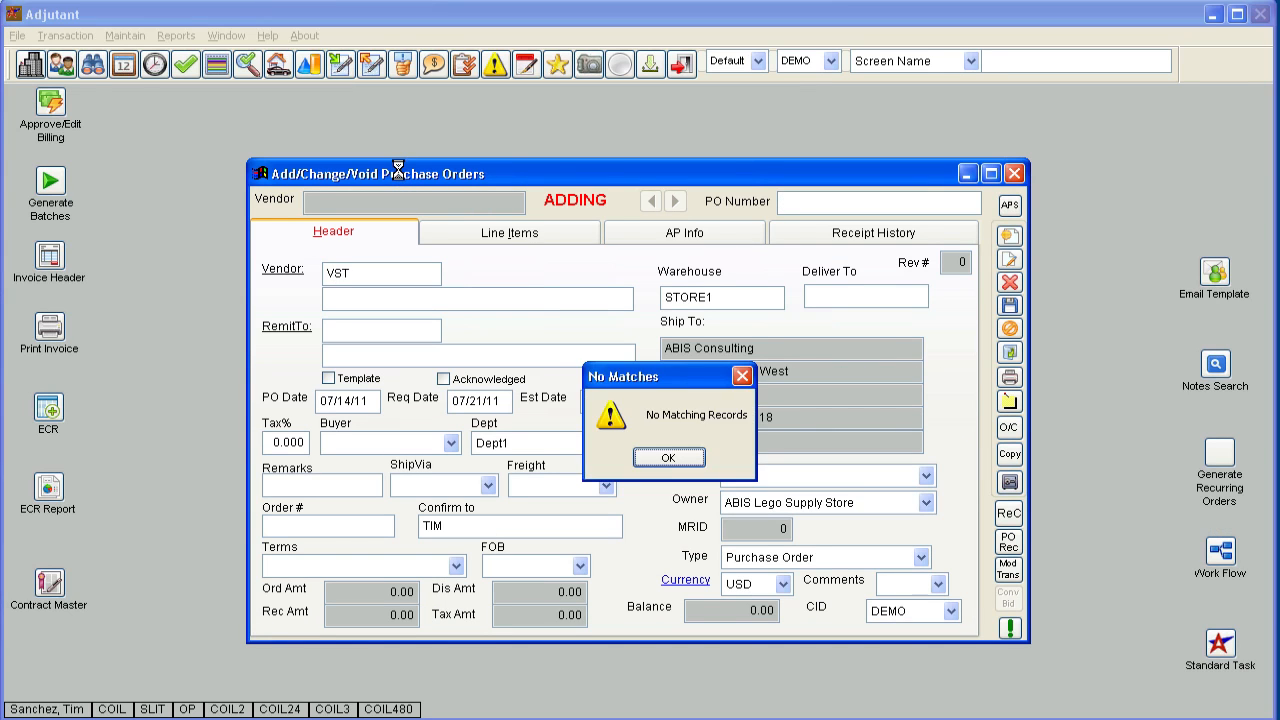
key("Return")
Replace the vendor code on the purchase order header with ATC001 for ABC Test Company.
left_click_drag(360, 273, 318, 273)
key("BackSpace")
type("ATC001")
key("Tab")
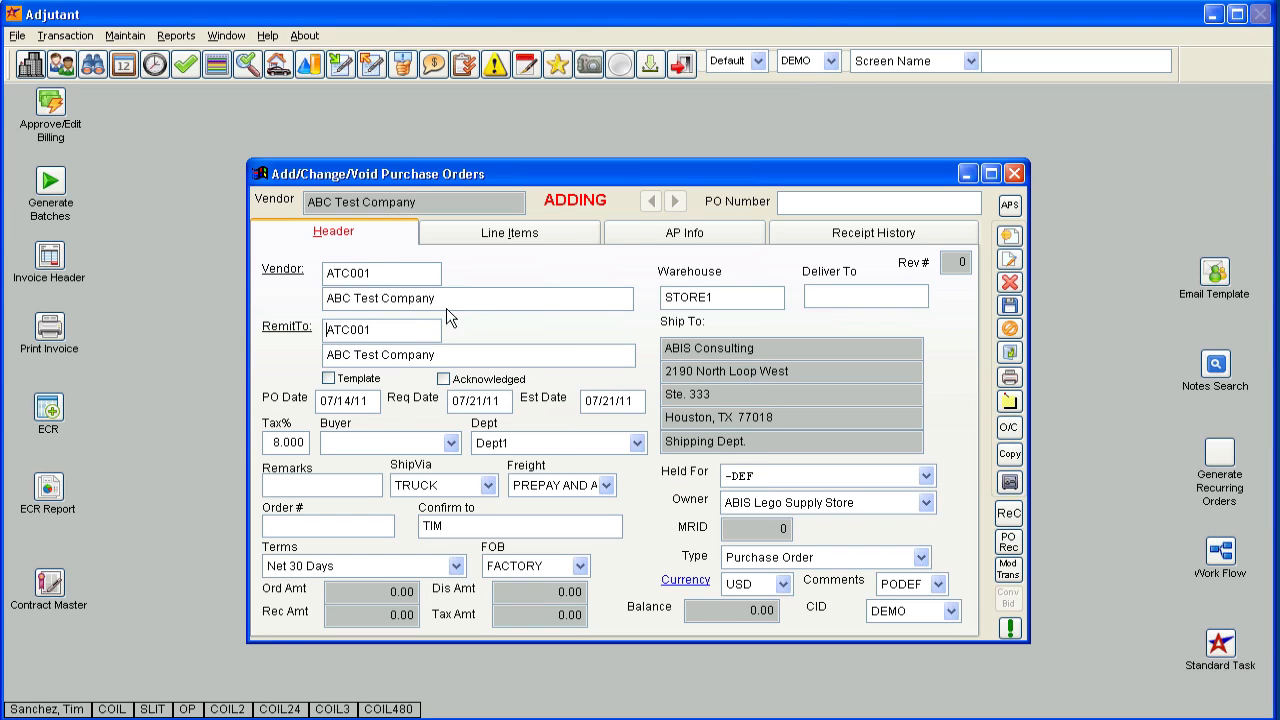
key("Tab")
Add item OP as a line with an ordered quantity of 10000 and save the purchase order.
left_click(552, 238)
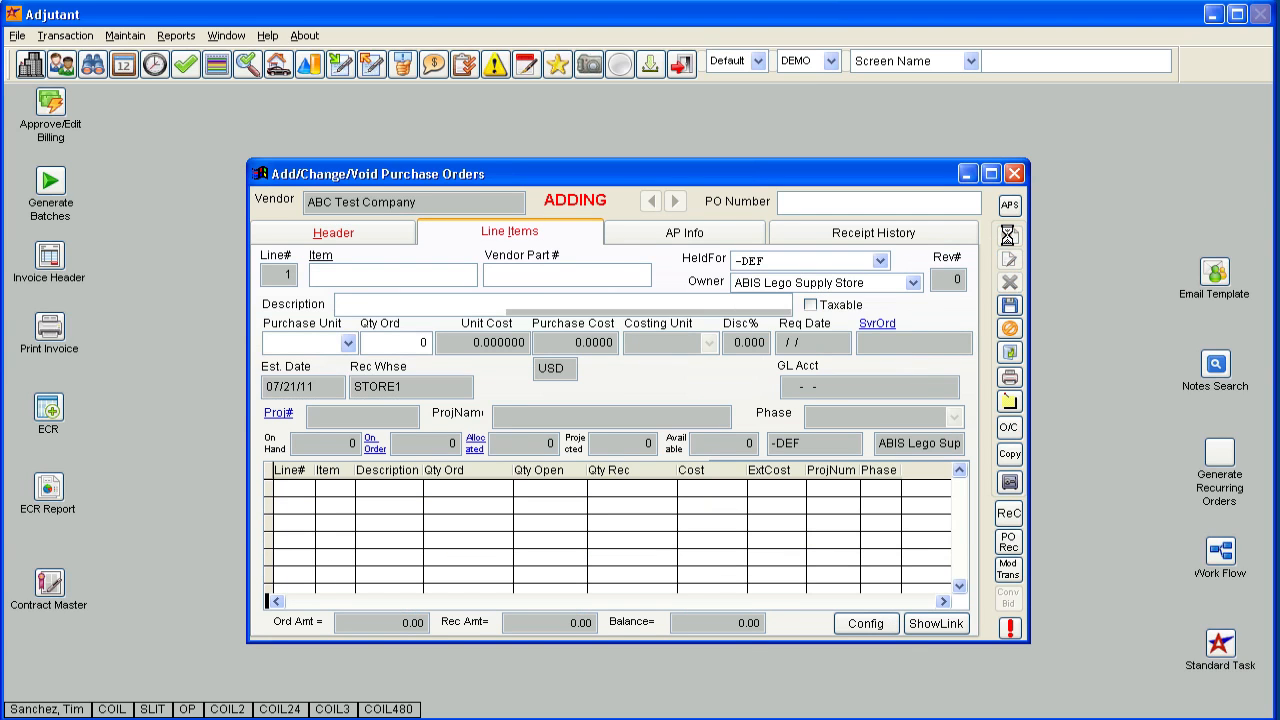
type("OP")
key("Tab")
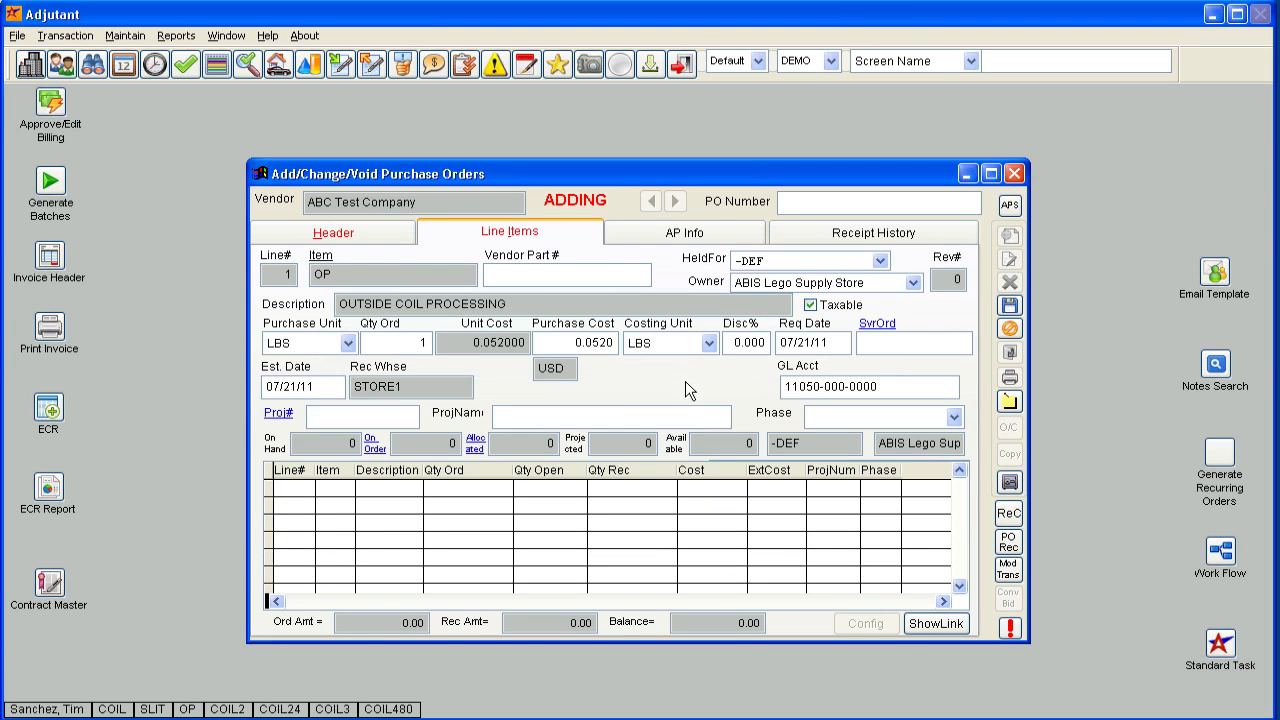
key("Tab")
key("Tab")
type("10000")
key("Tab")
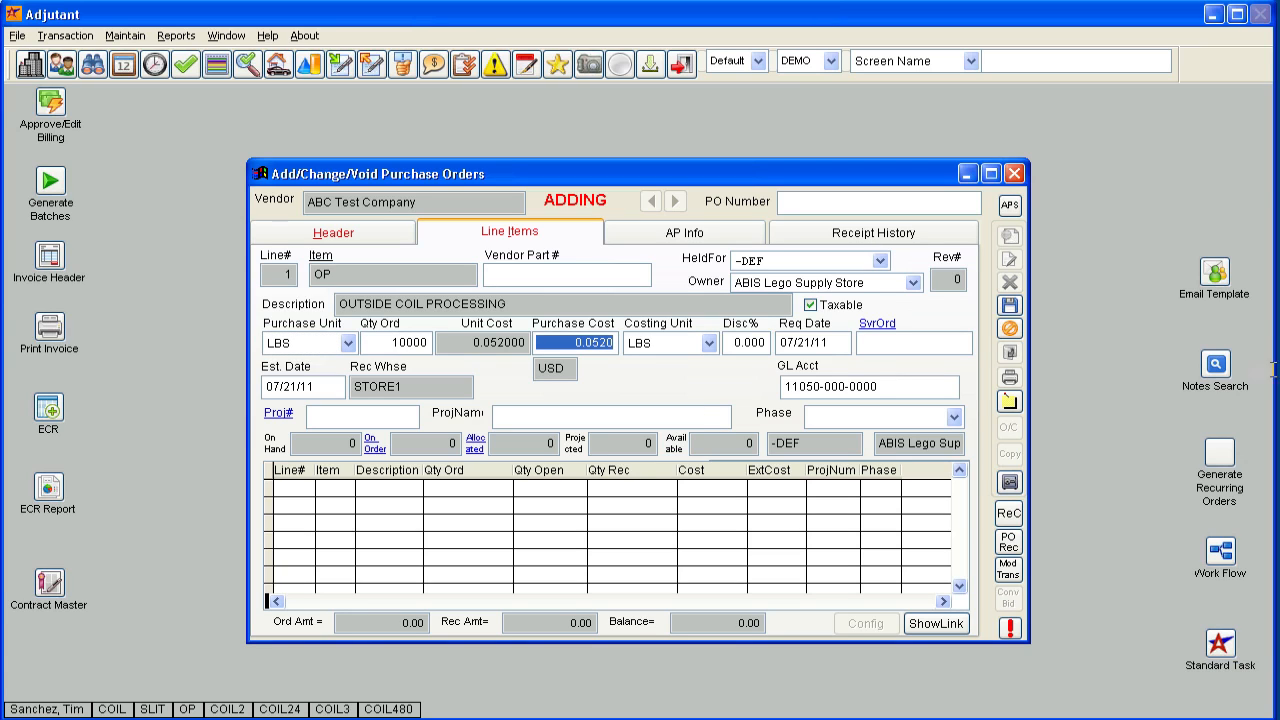
left_click(1010, 306)
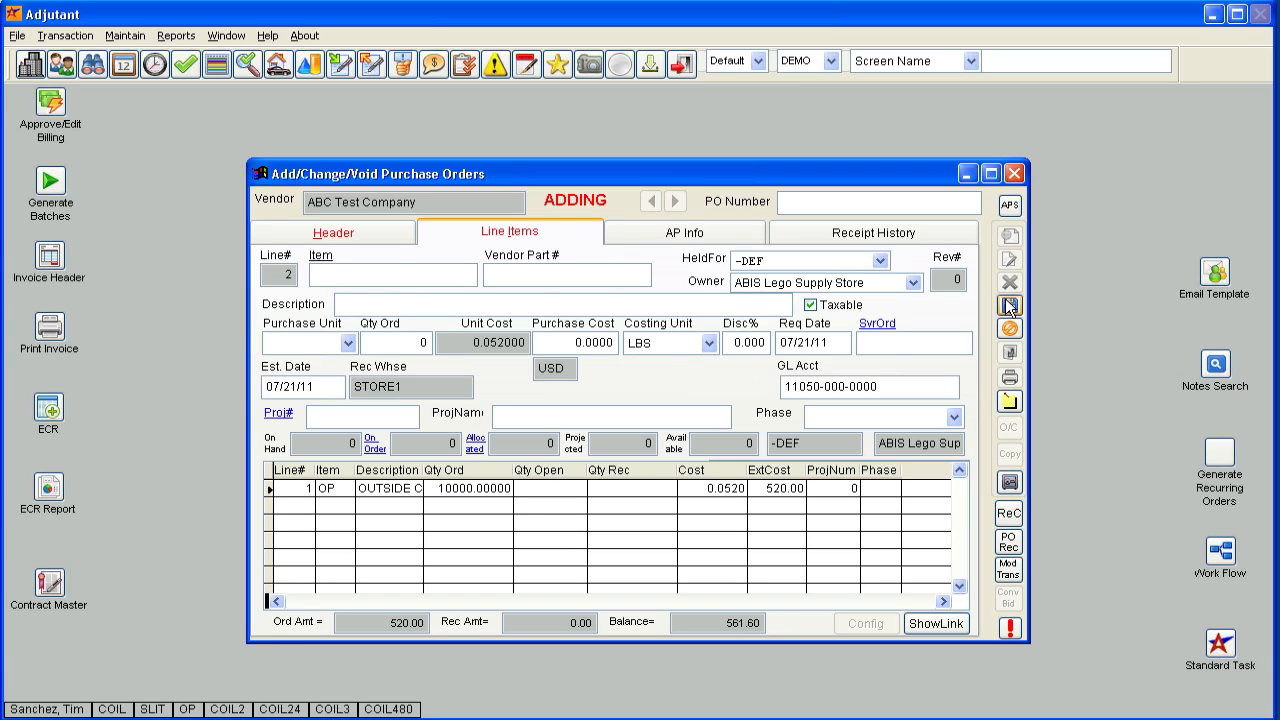
left_click(1010, 306)
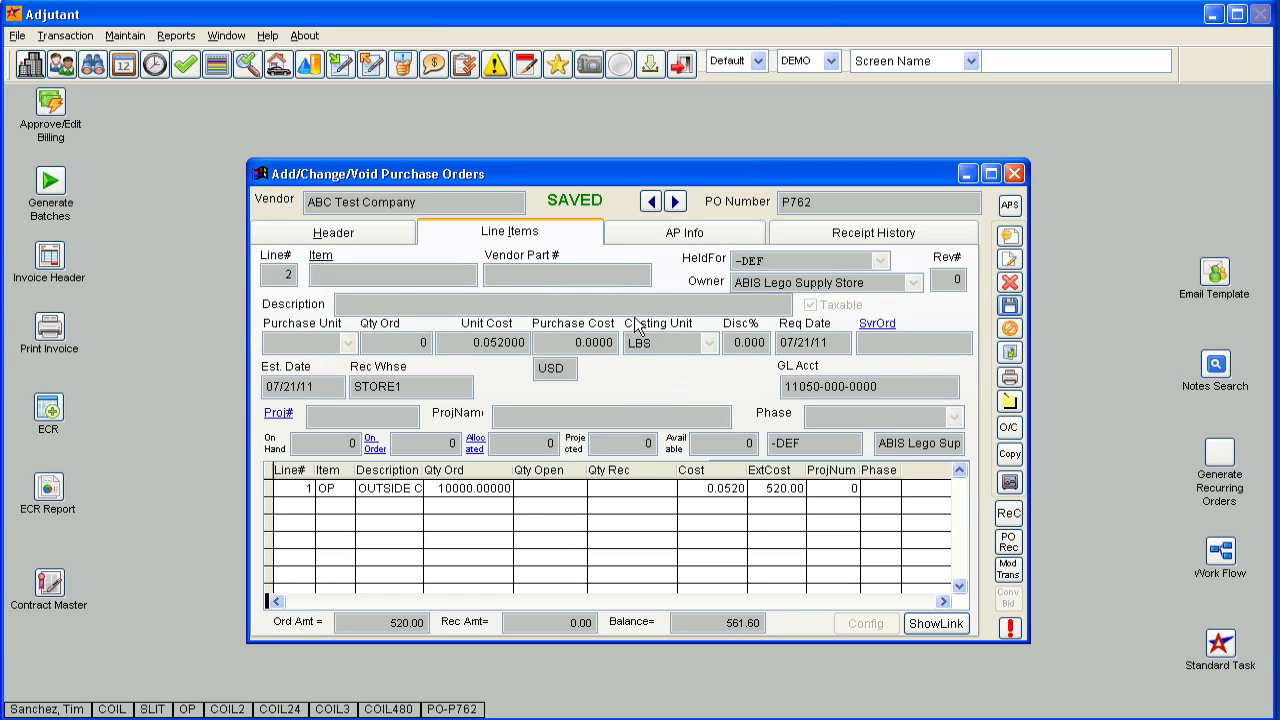
Receive a quantity of 10,000 against the purchase order's OP line and save the receipt without outputting the receipt summary.
left_click(1009, 541)
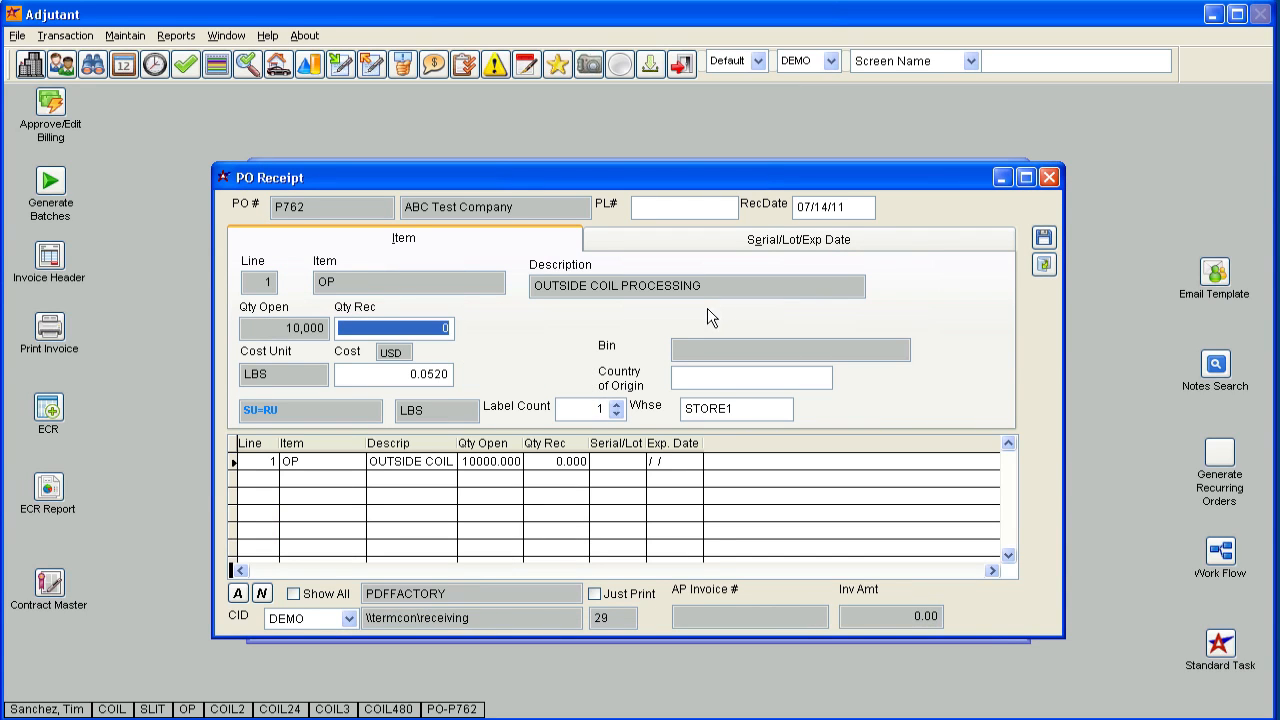
type("10,")
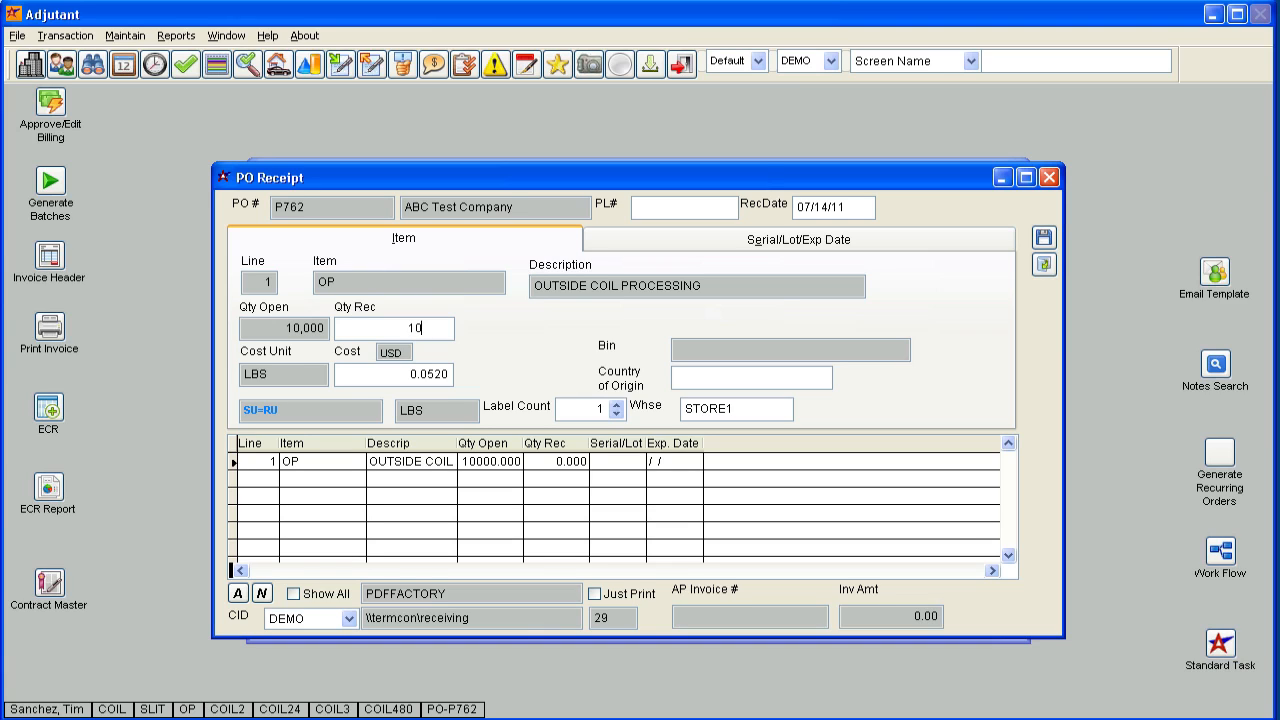
type("000")
key("Tab")
left_click(672, 376)
left_click(1044, 237)
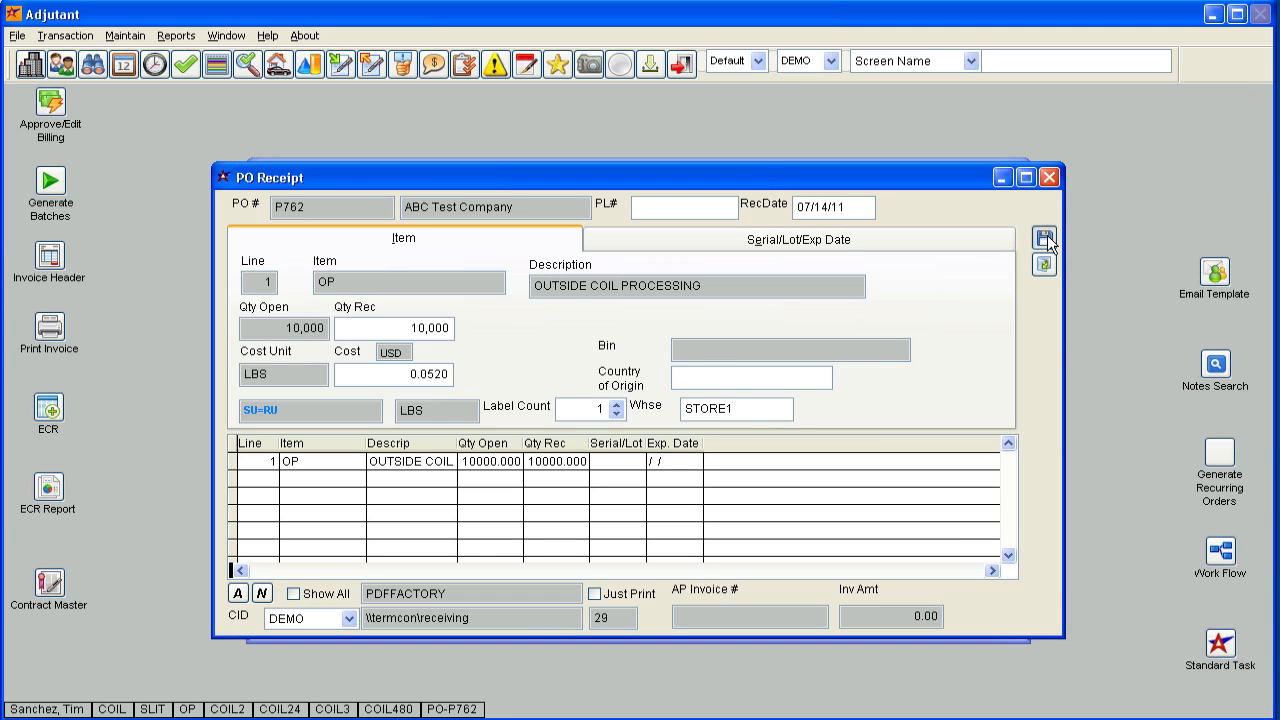
key("Return")
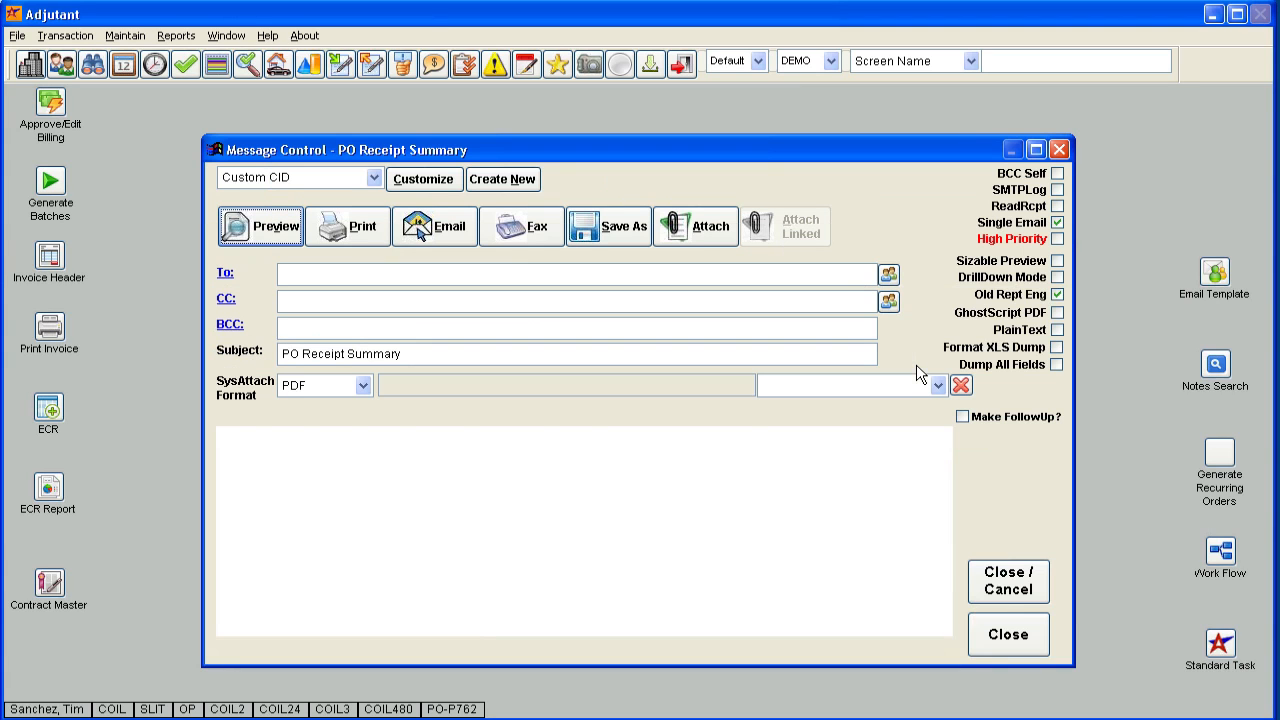
left_click(1015, 625)
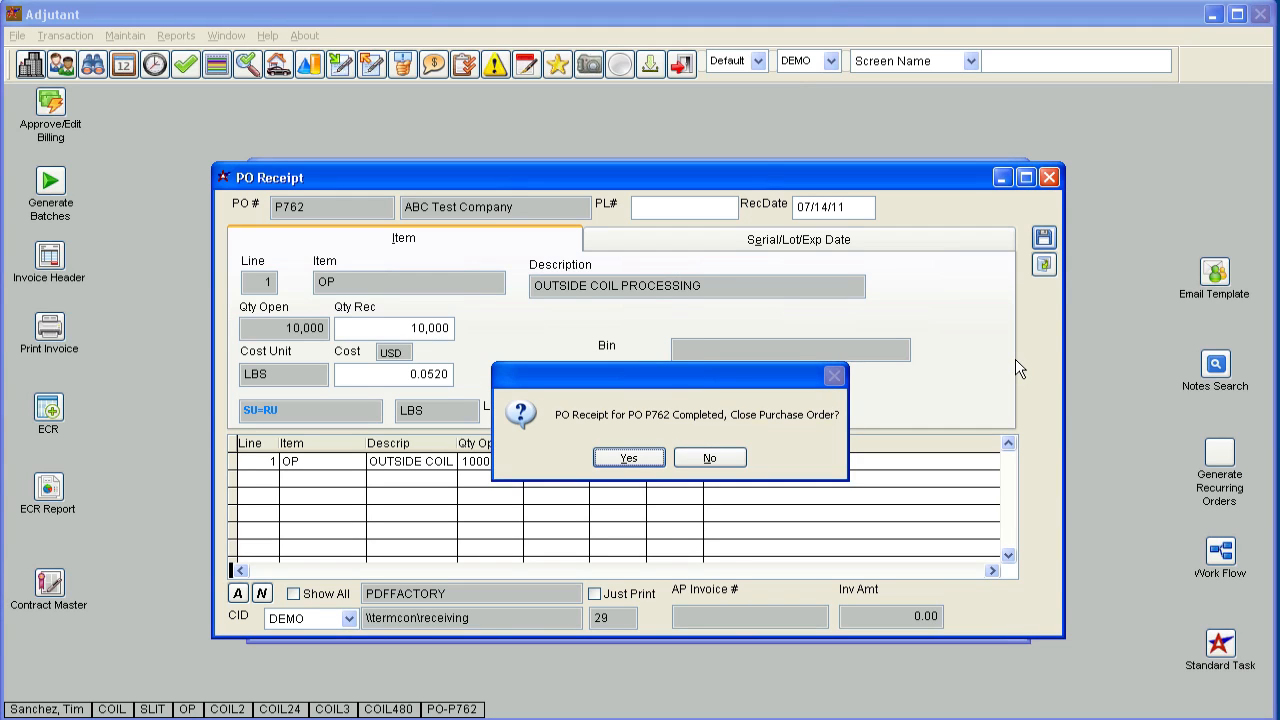
Close the fully received purchase order and exit the receipt and purchase order windows.
key("Return")
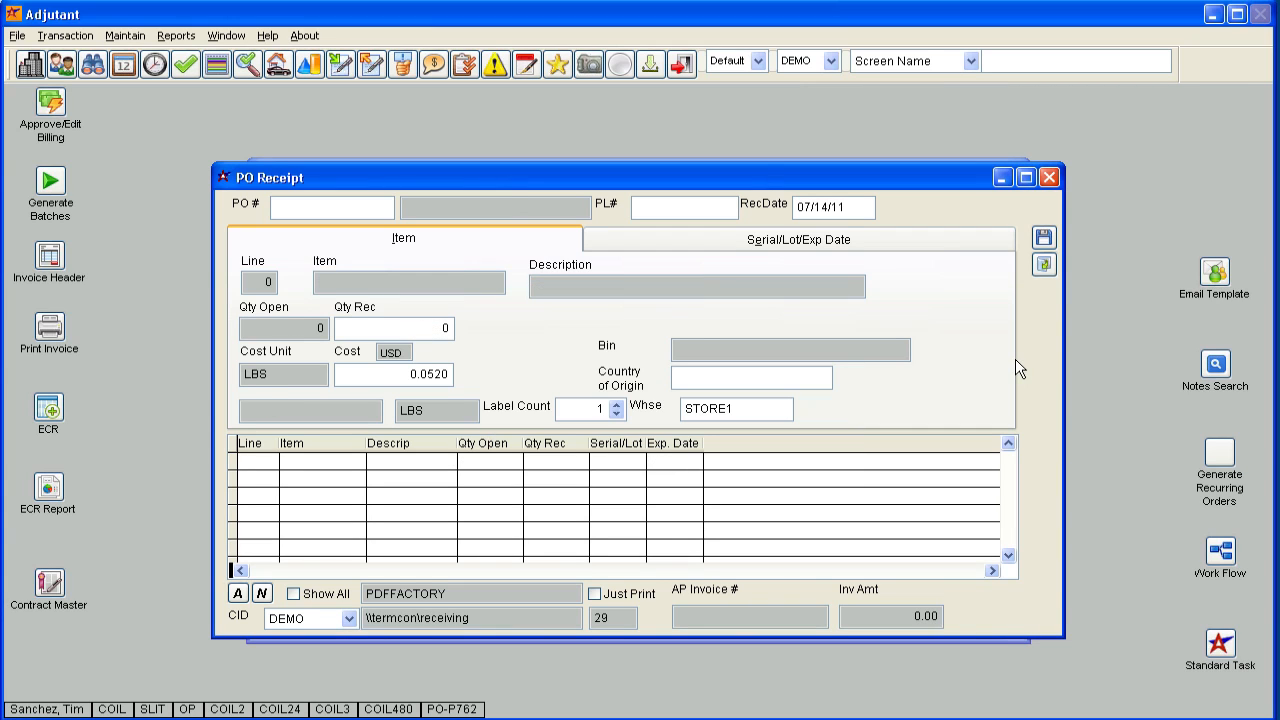
left_click(1049, 177)
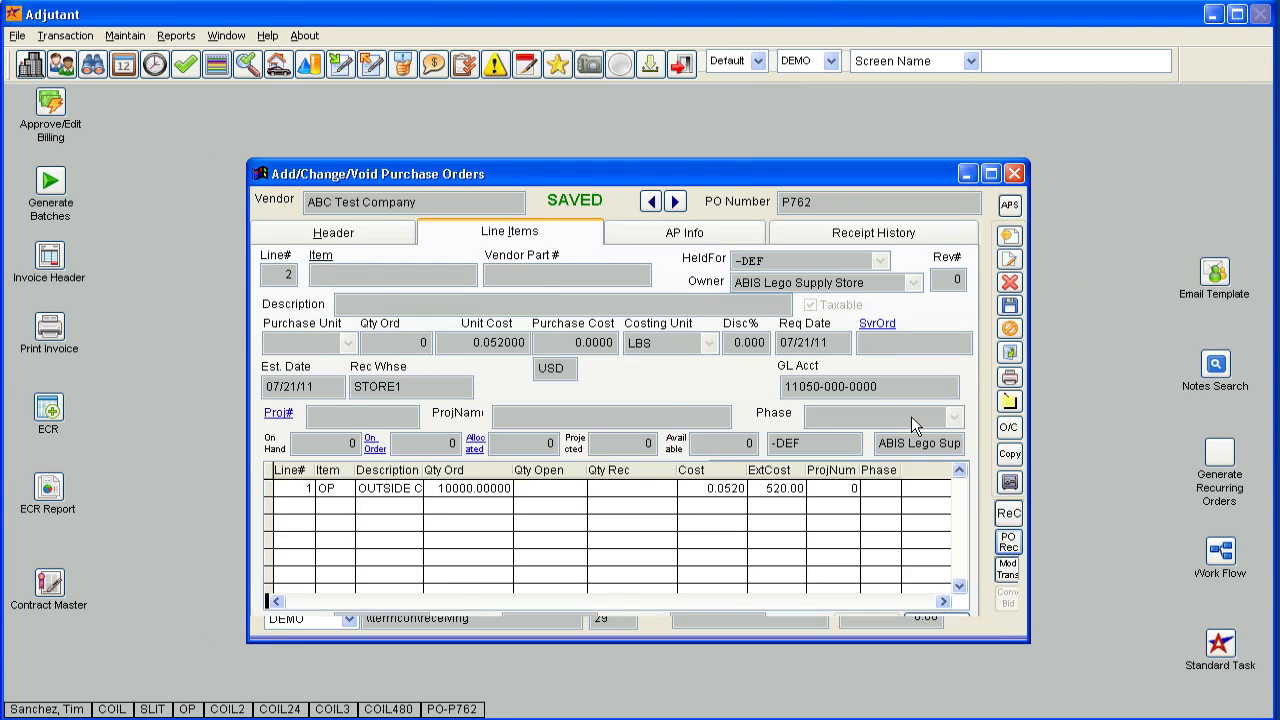
left_click(368, 228)
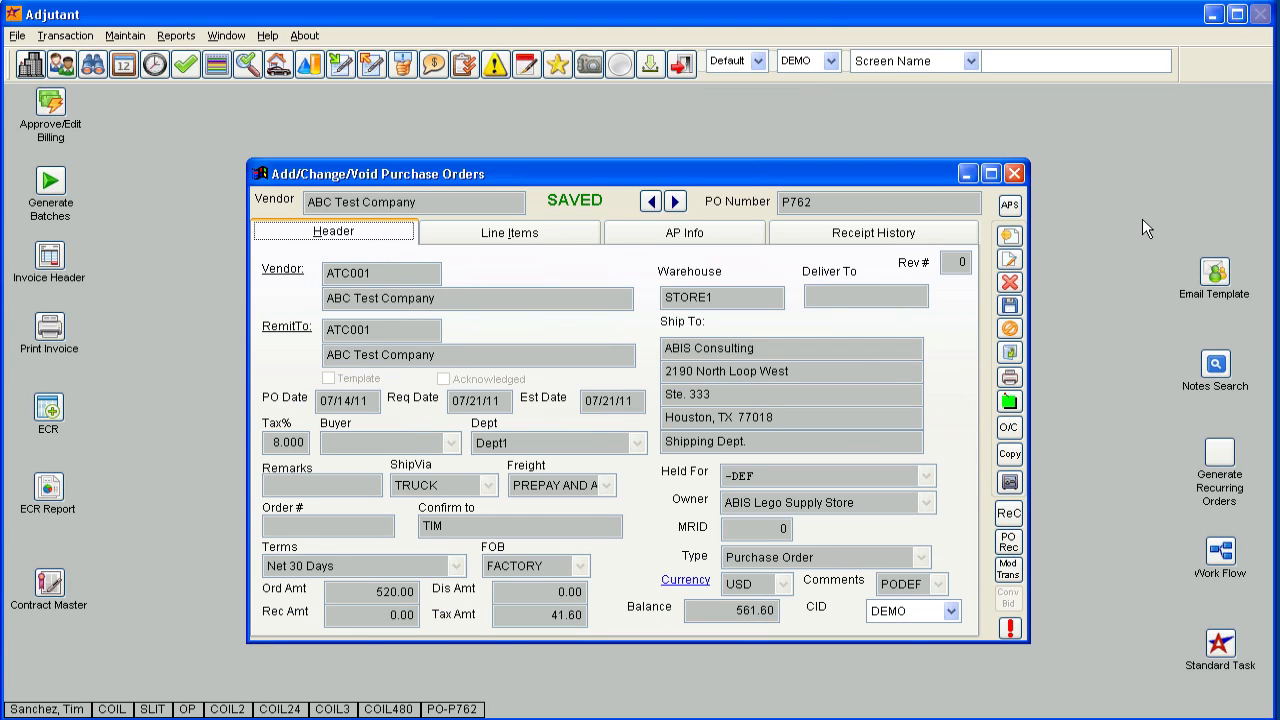
left_click(1022, 175)
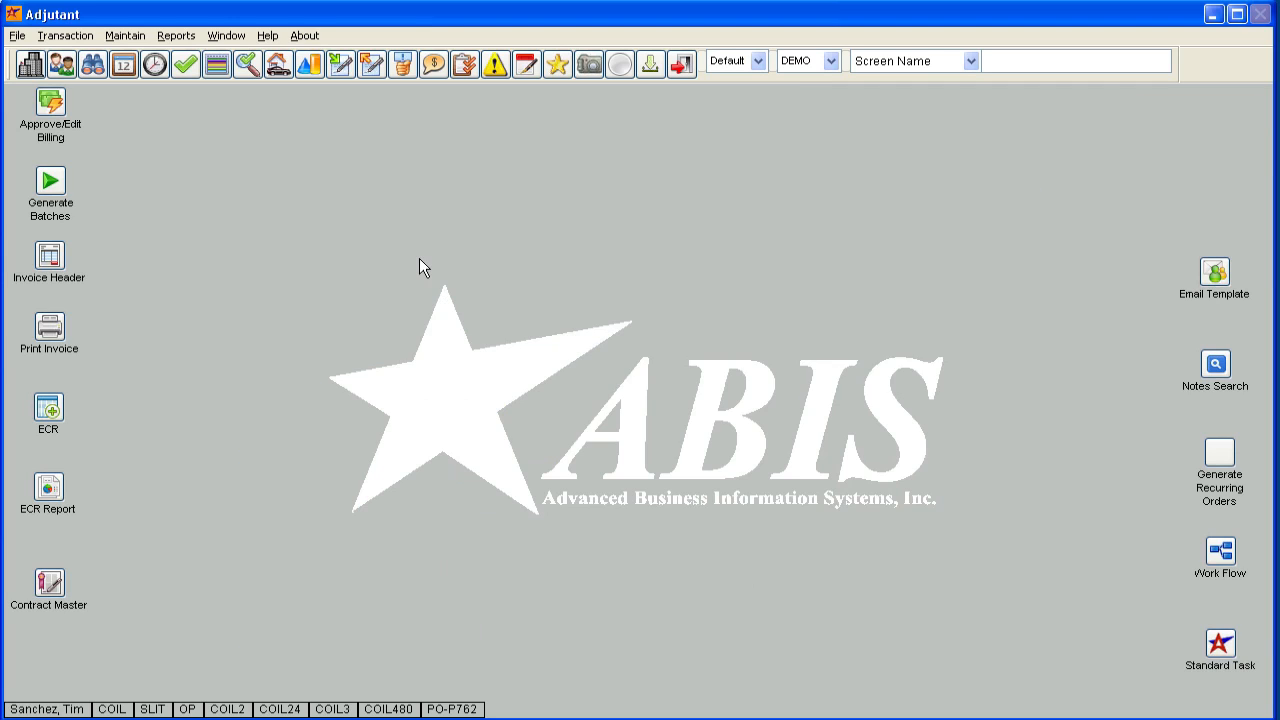
Open Modification Processing from item control and set the warehouse to STORE1.
left_click(75, 36)
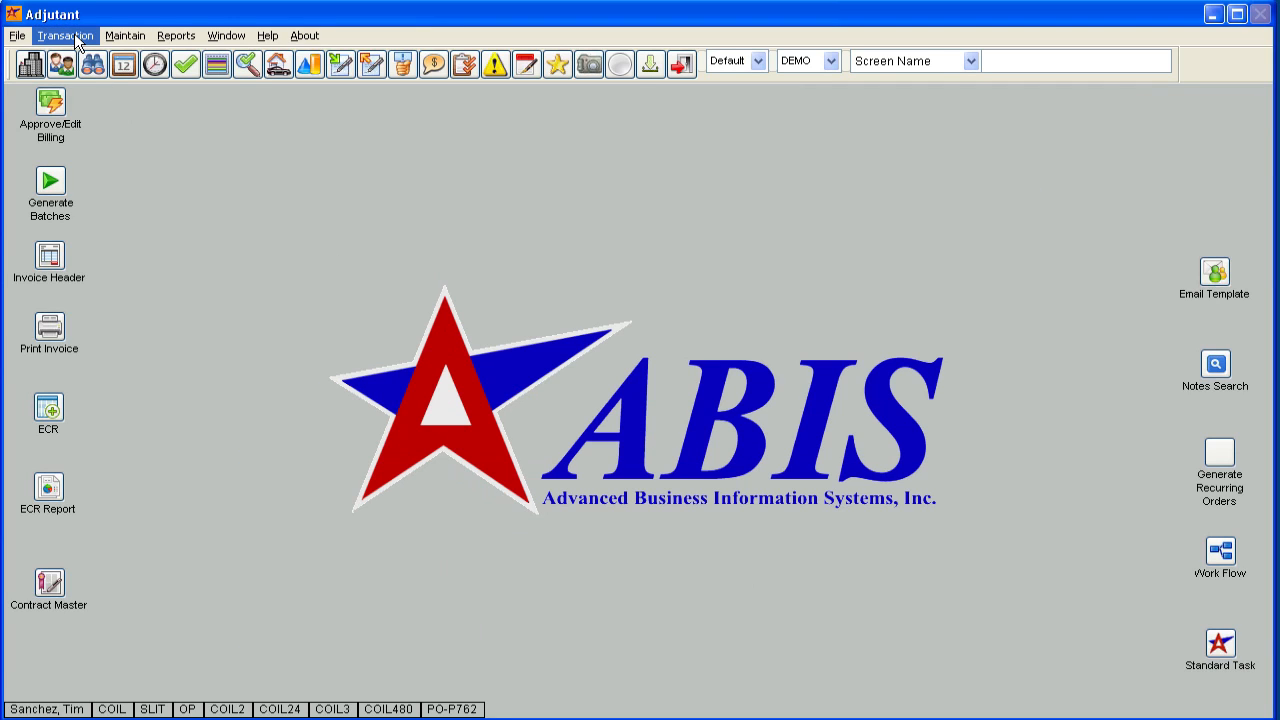
mouse_move(108, 204)
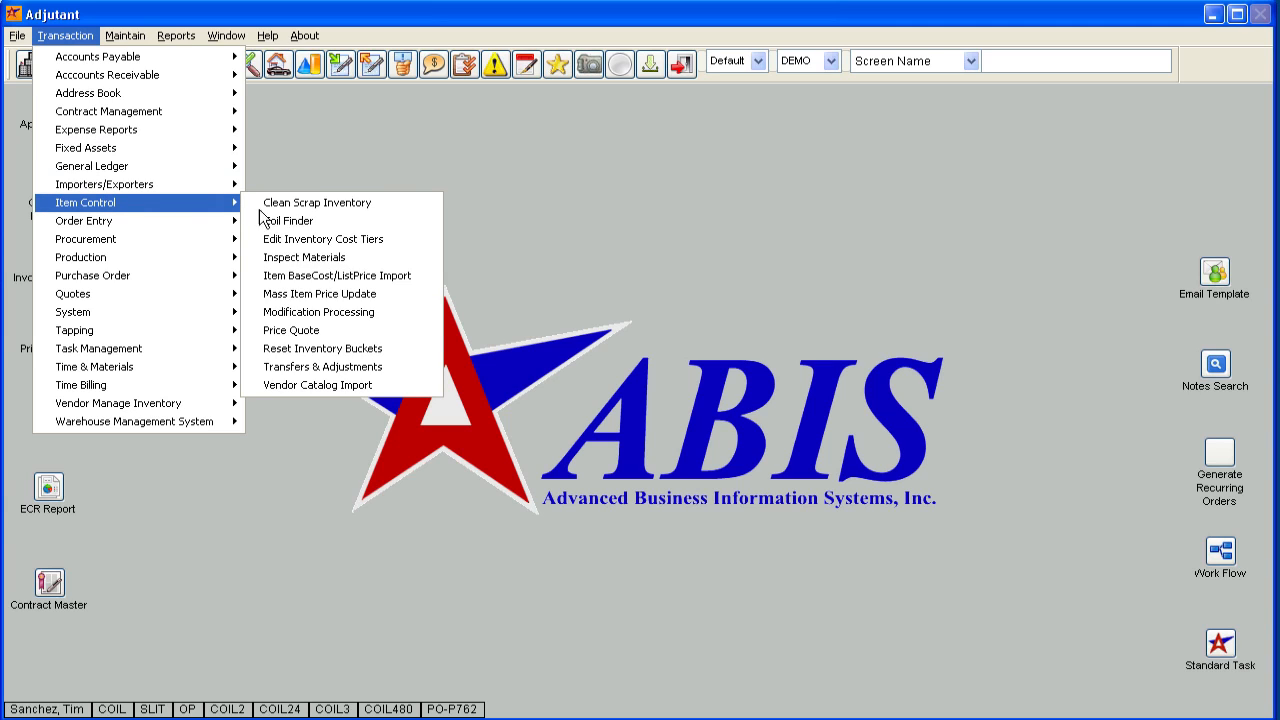
left_click(318, 312)
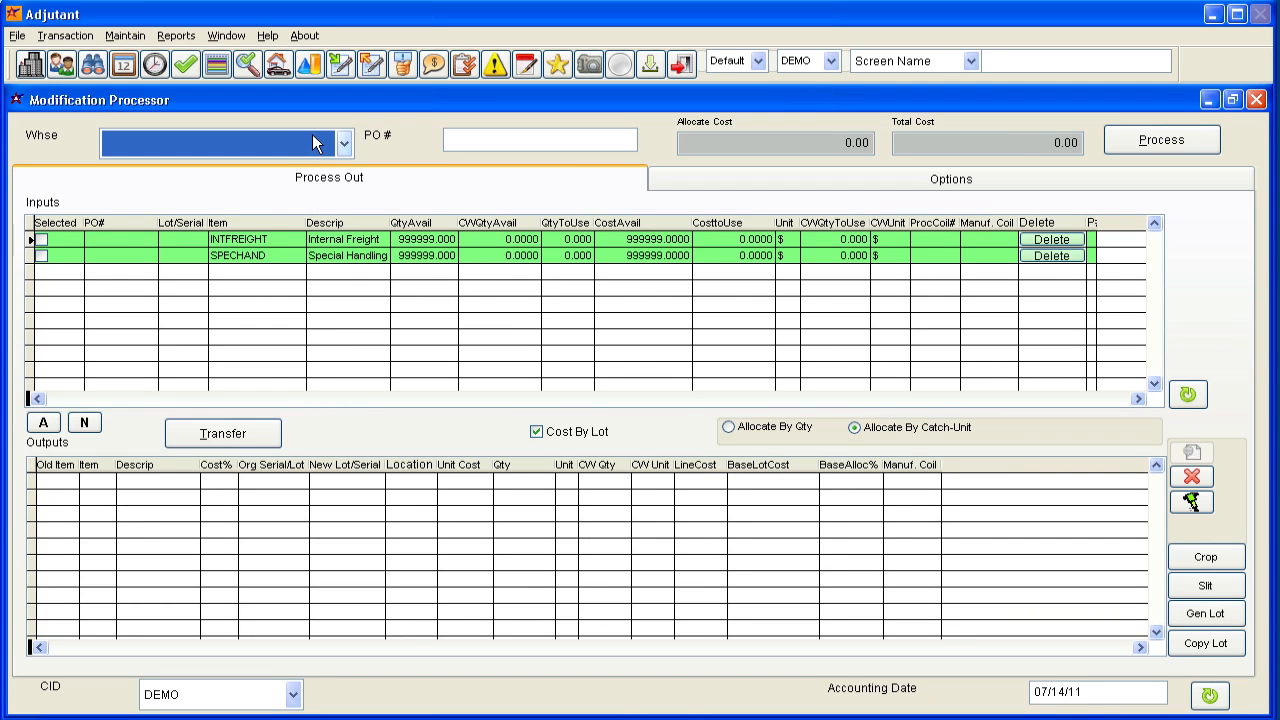
left_click(312, 134)
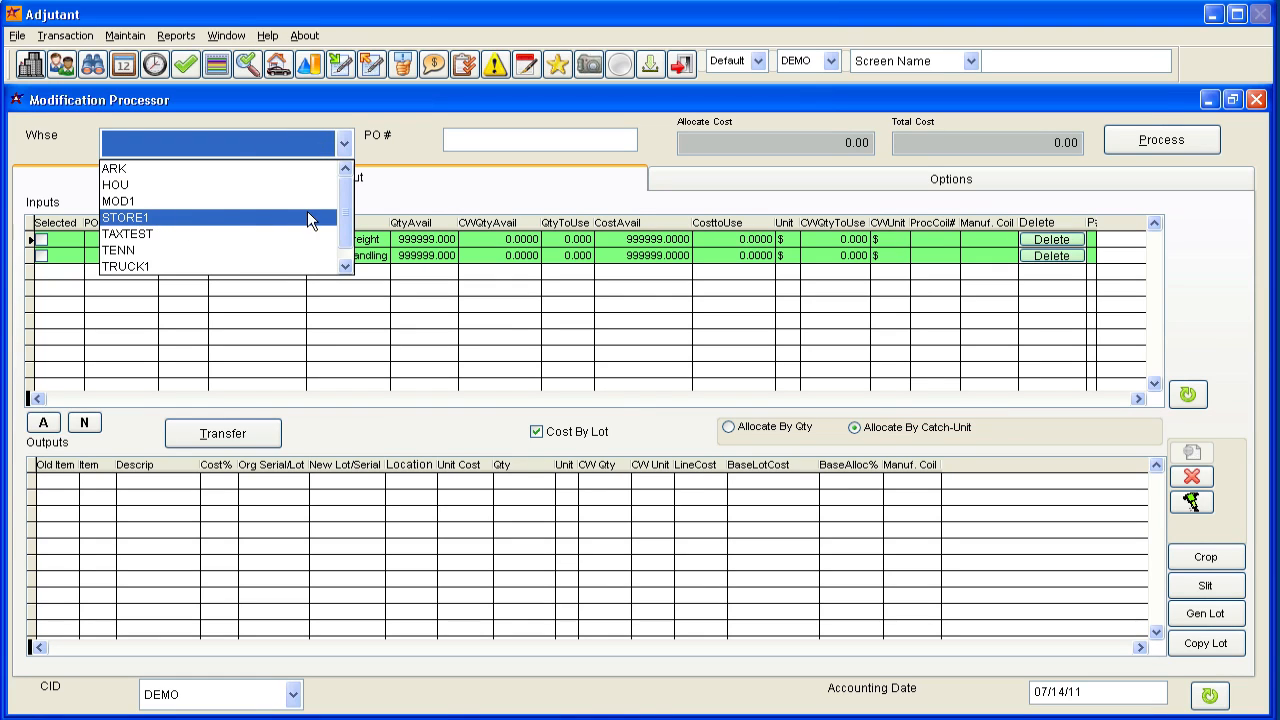
left_click(221, 229)
left_click(222, 143)
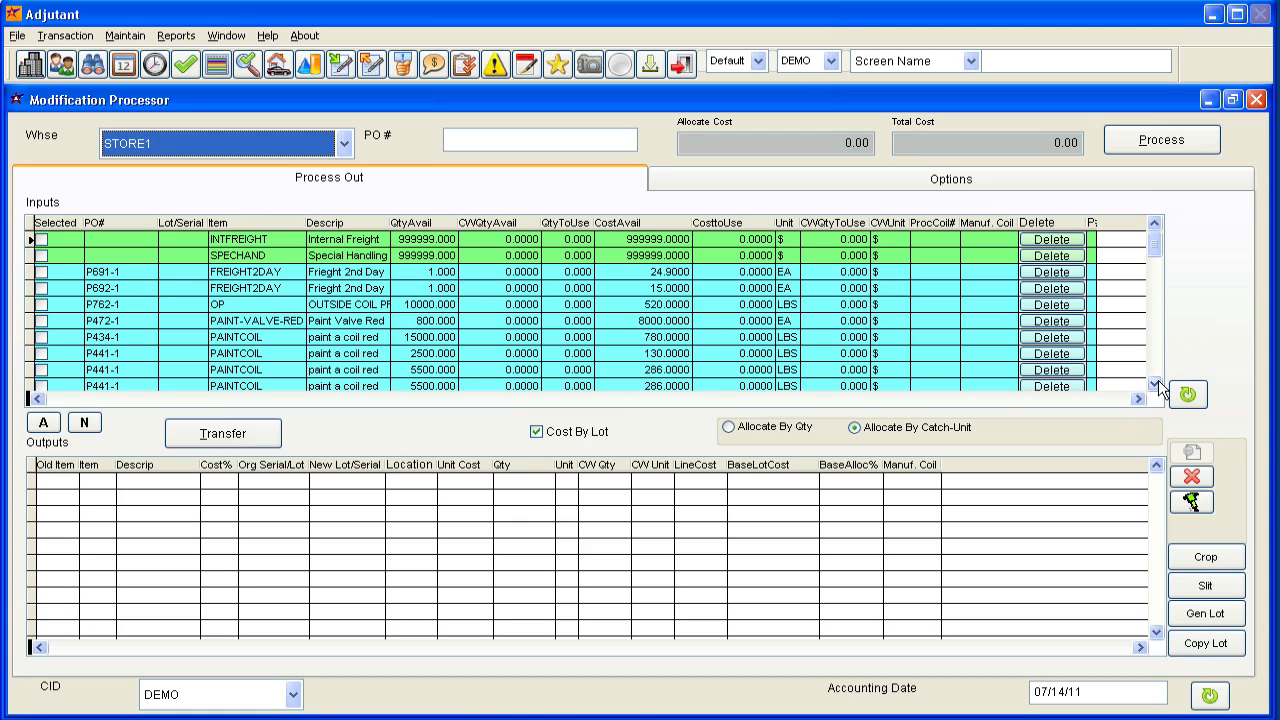
Examine the available input lines, including internal freight, special handling, second-day freight, outside coil processing and coil painting.
left_click(351, 241)
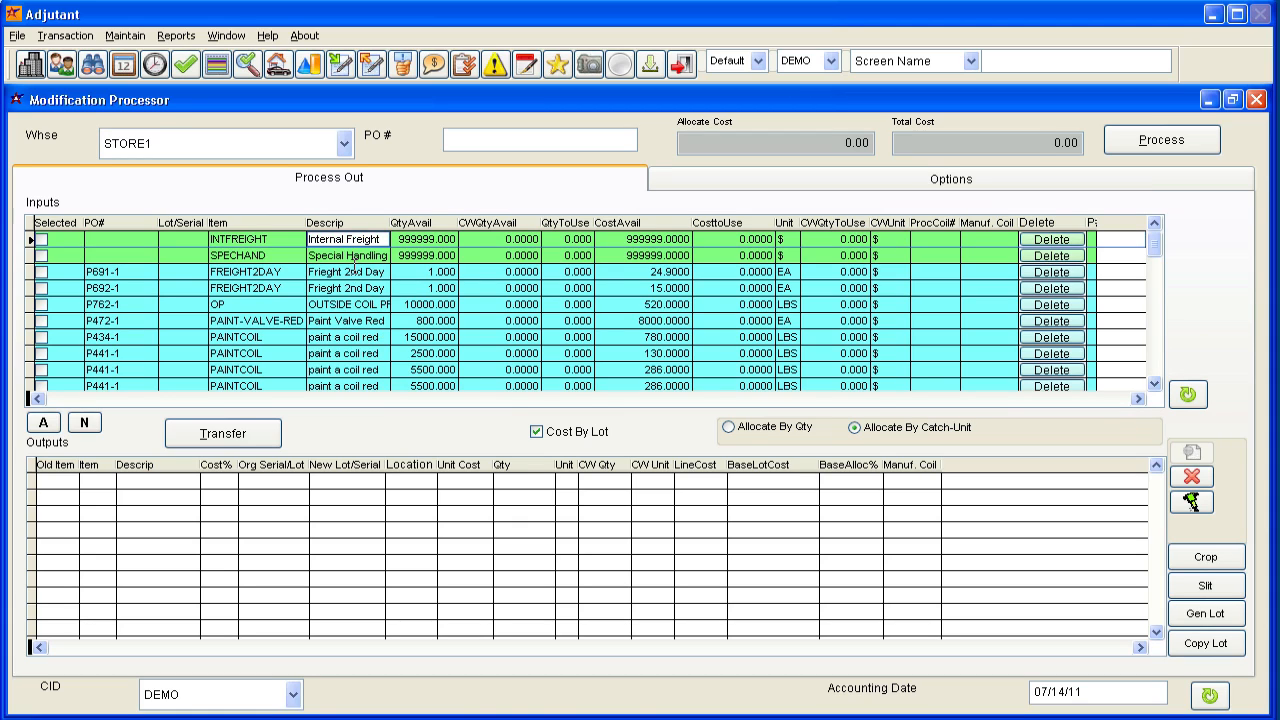
left_click(336, 258)
left_click(301, 241)
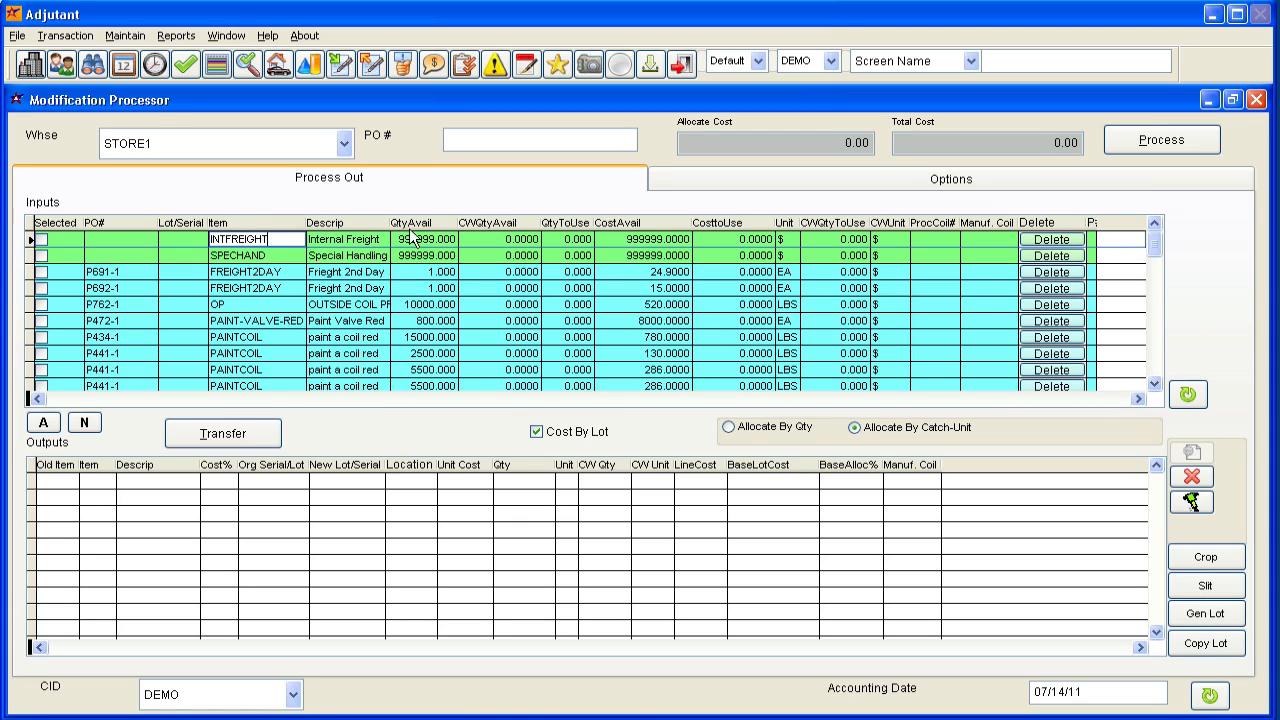
left_click(297, 273)
left_click(1155, 388)
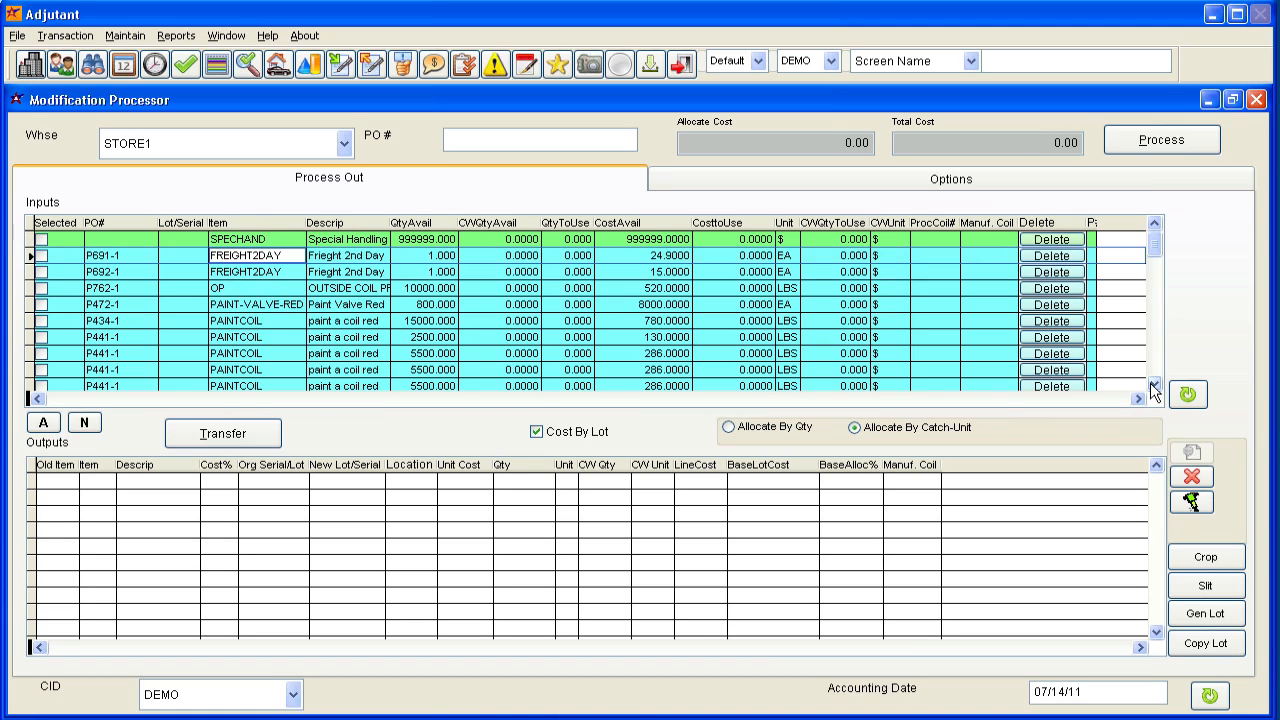
left_click(248, 289)
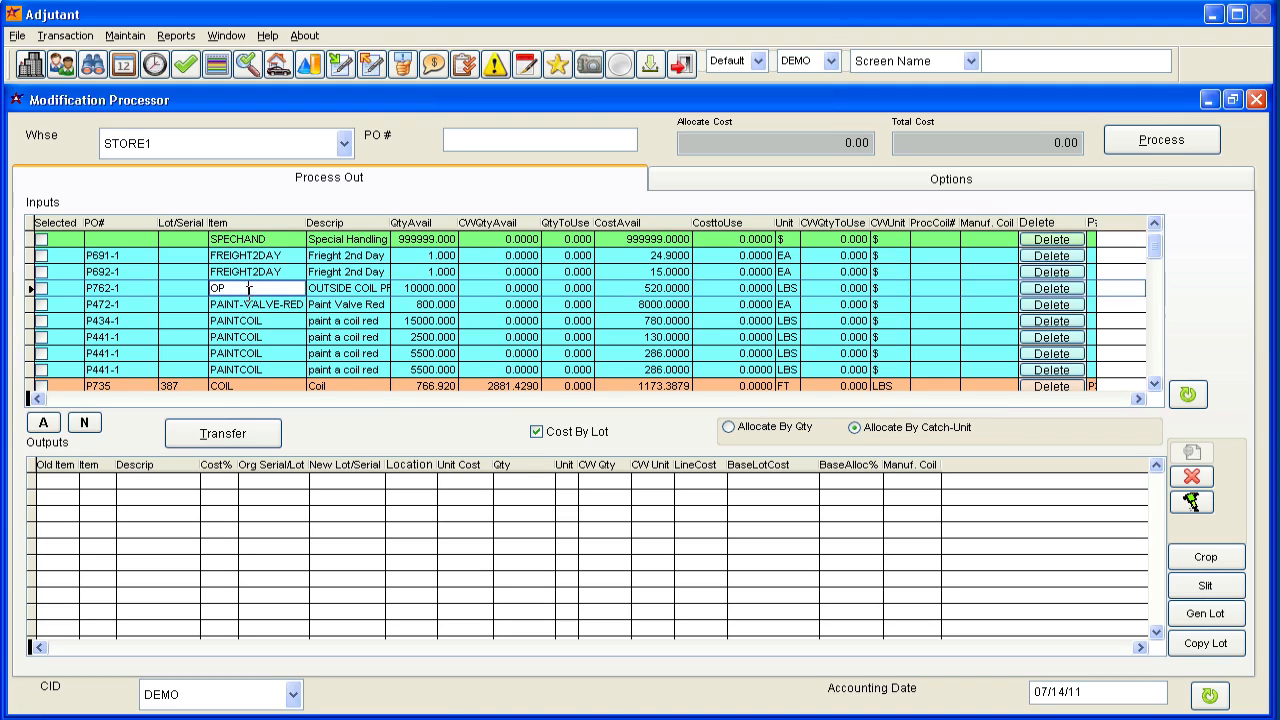
left_click(250, 338)
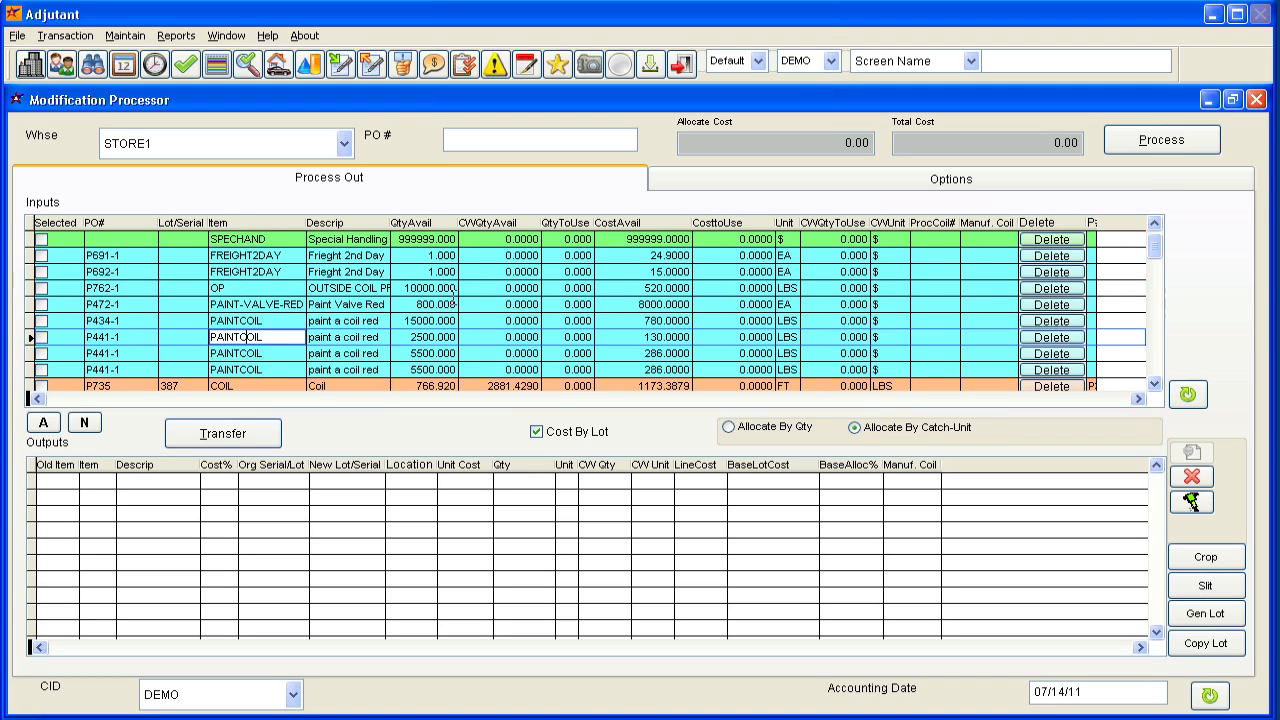
Widen the inputs table's description column to fit the full text and highlight the OP line.
left_click(440, 306)
left_click_drag(390, 222, 447, 222)
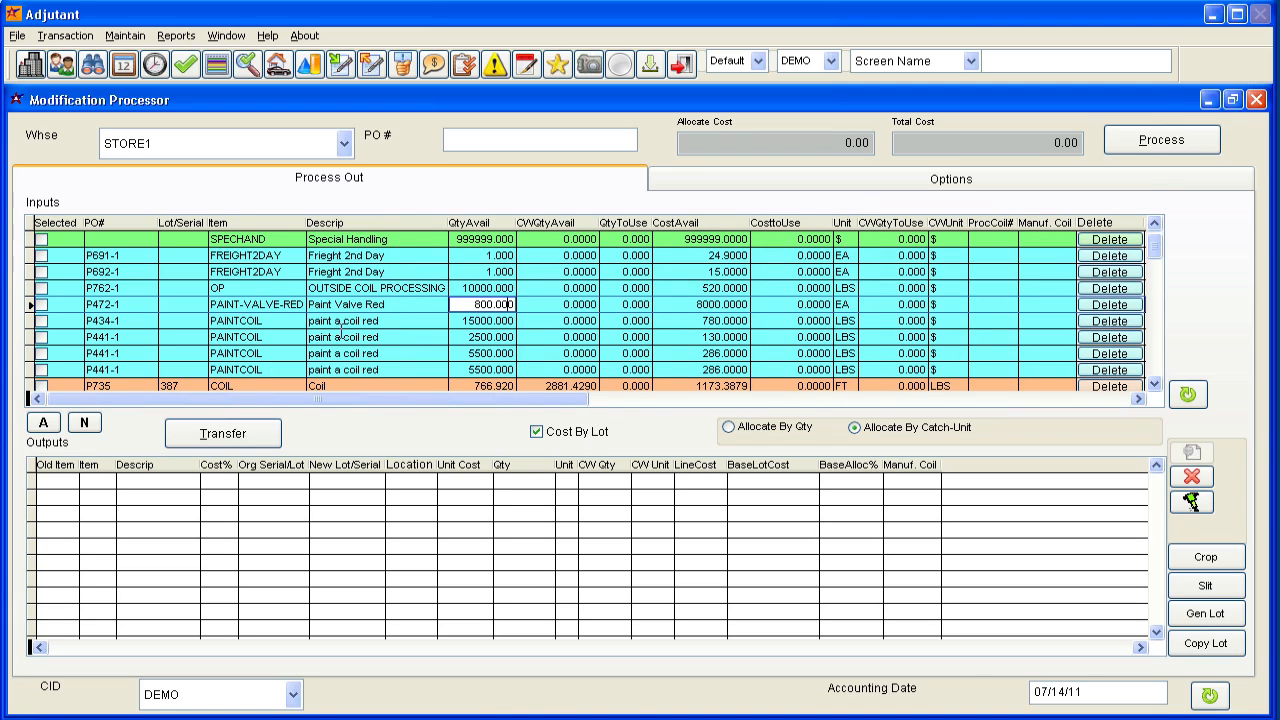
left_click(260, 289)
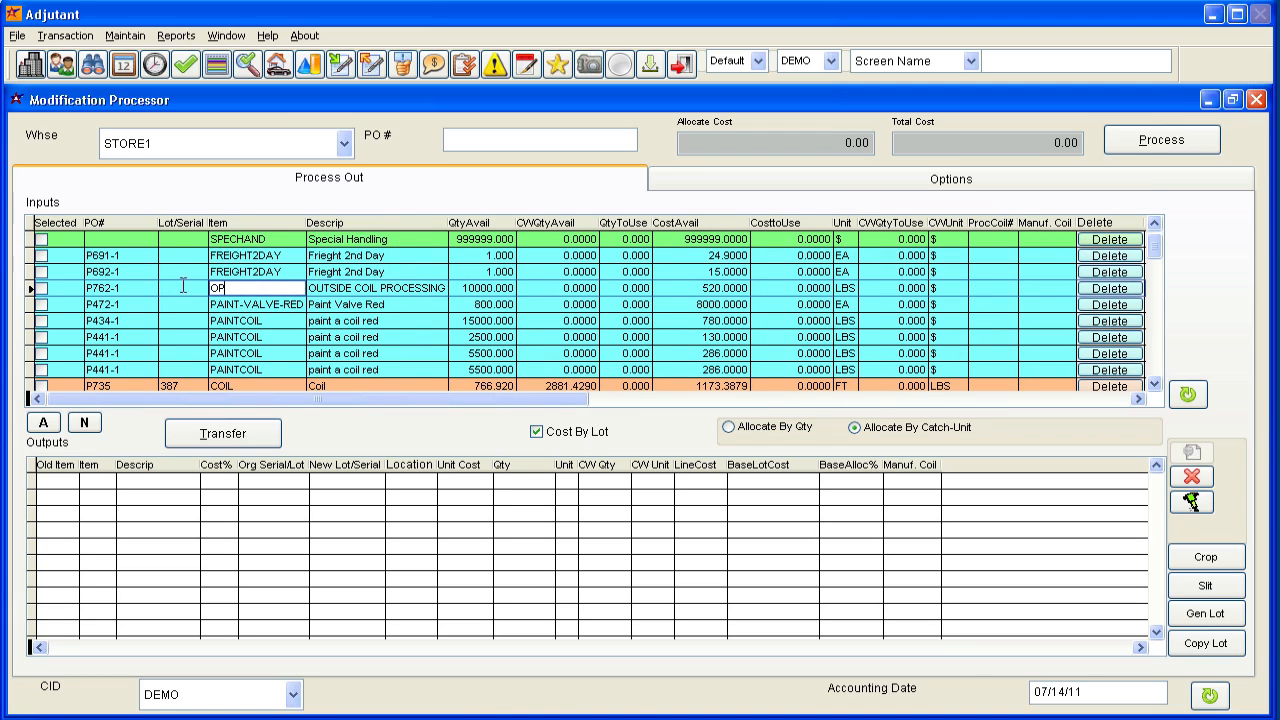
Select the OP outside coil processing line from P762-1 as an input and widen the quantity-to-use column.
left_click(506, 145)
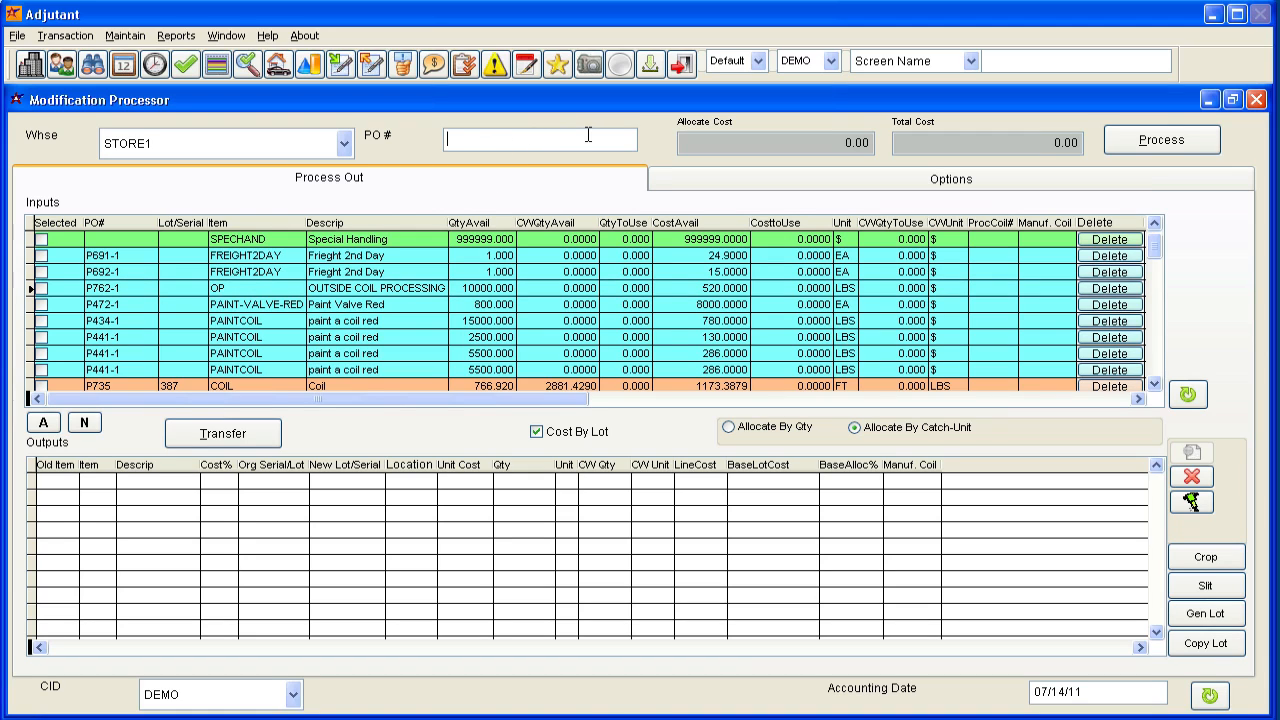
left_click(73, 290)
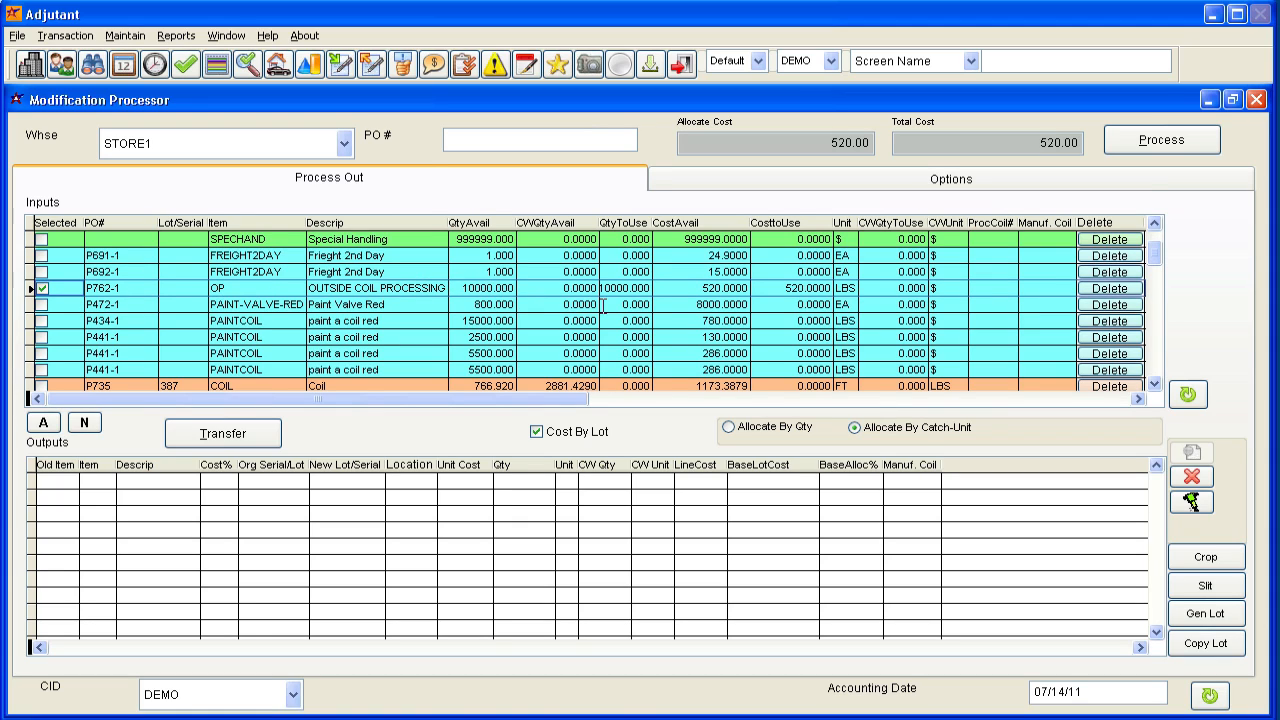
left_click_drag(657, 223, 665, 223)
Try a partial quantity to use of 5000 on the OP line, alternating it with the full 10000.
left_click(628, 288)
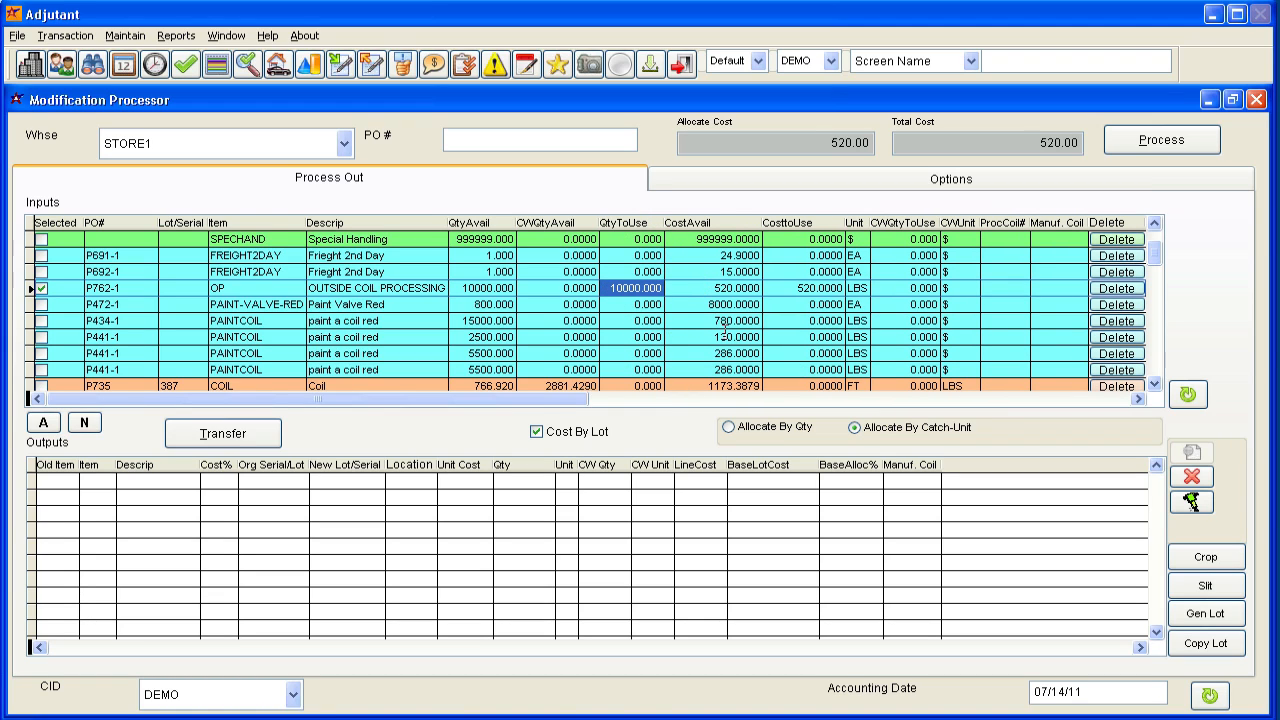
type("5000 .")
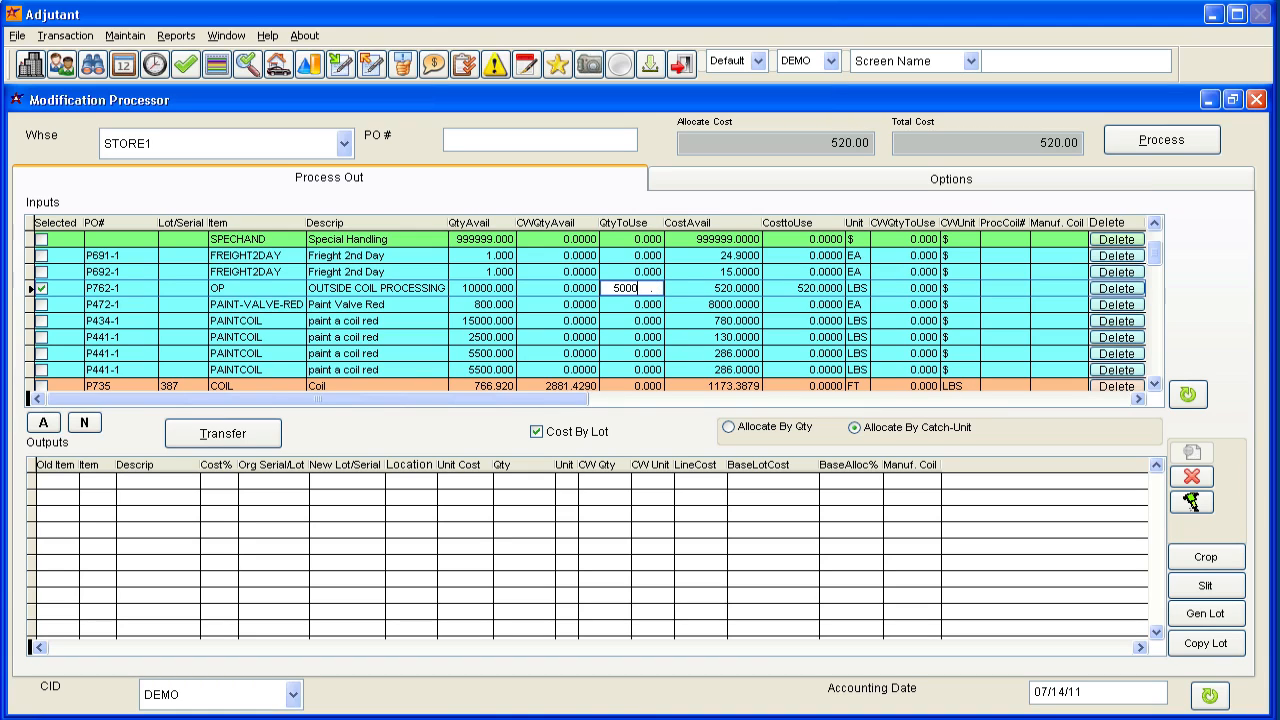
key("Tab")
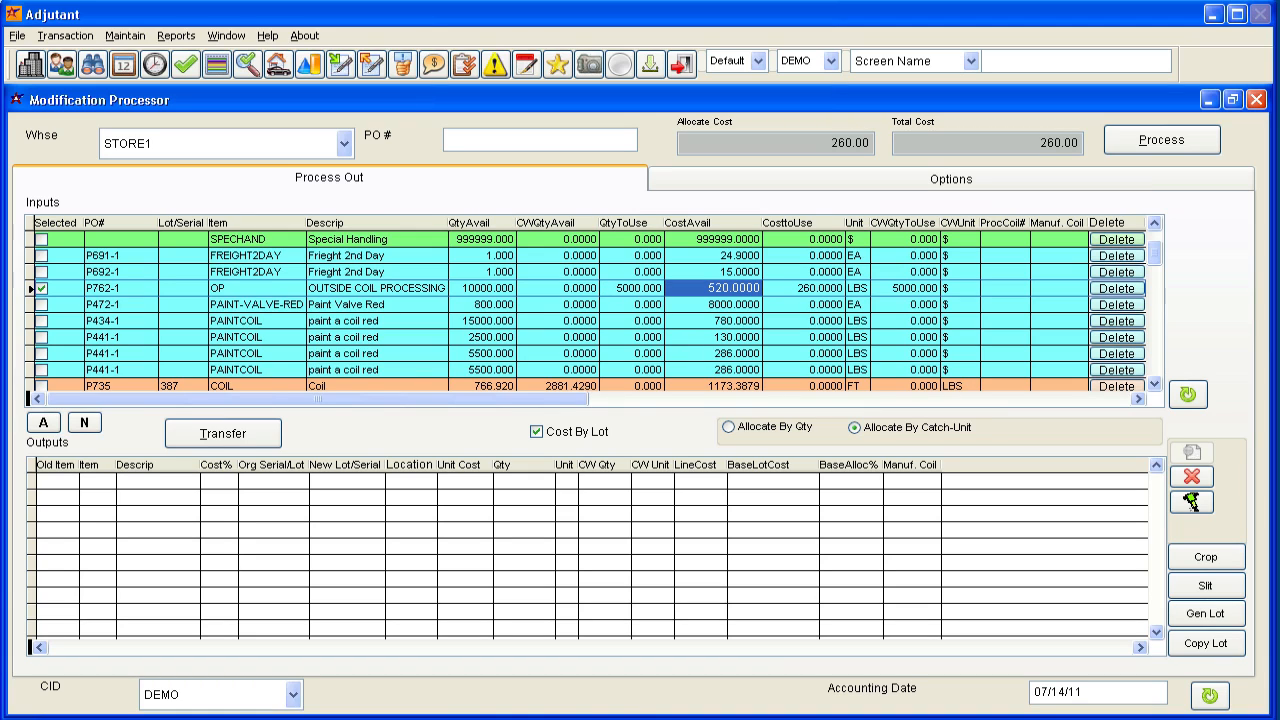
left_click(614, 290)
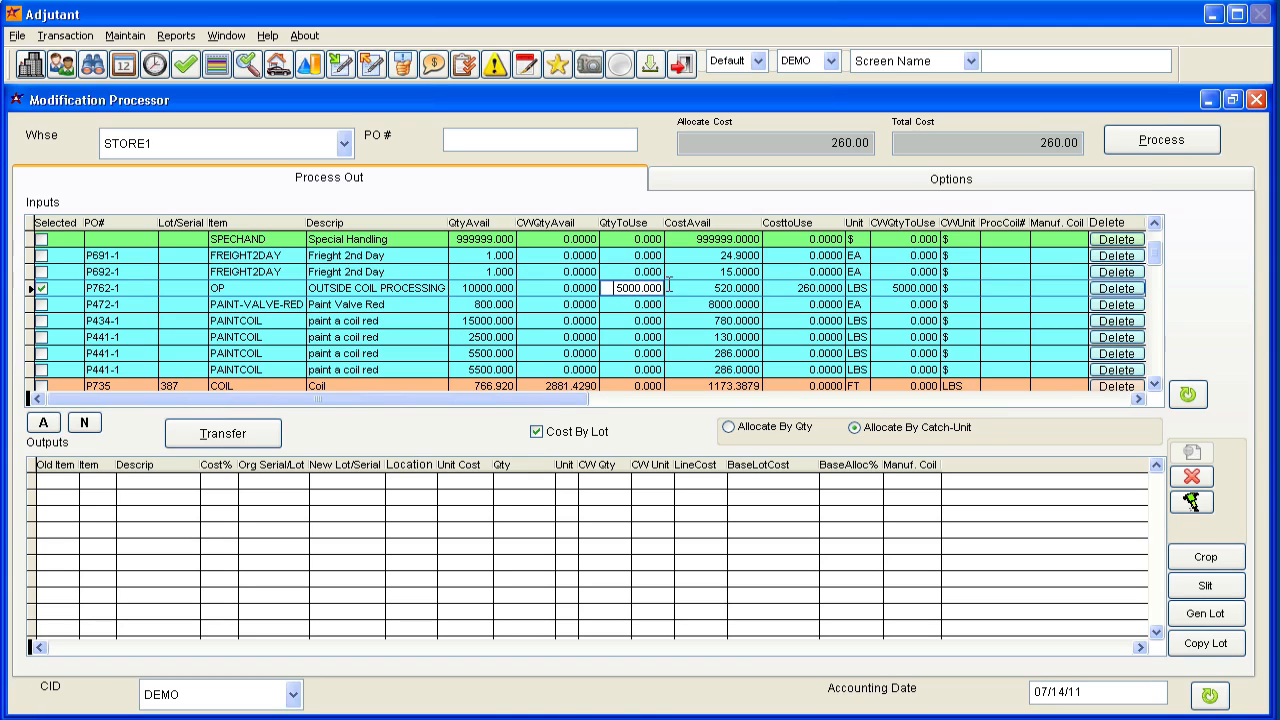
type("10")
type("000")
key("Tab")
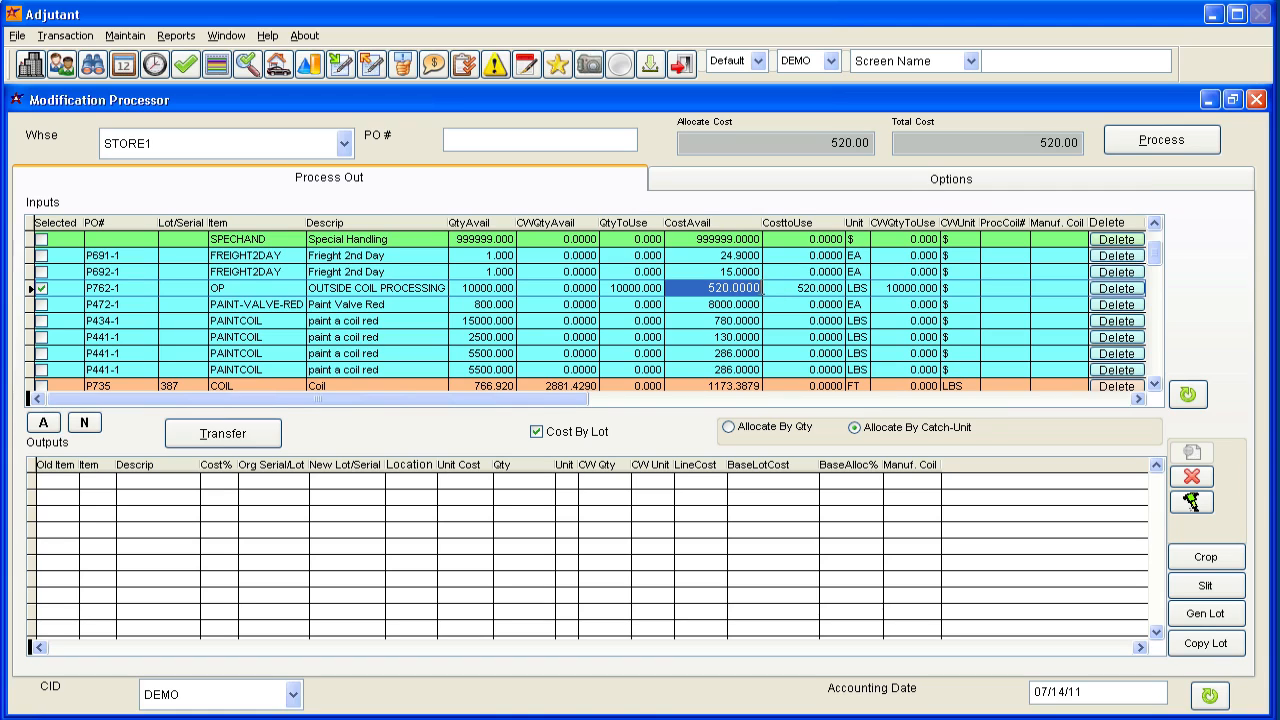
left_click(612, 288)
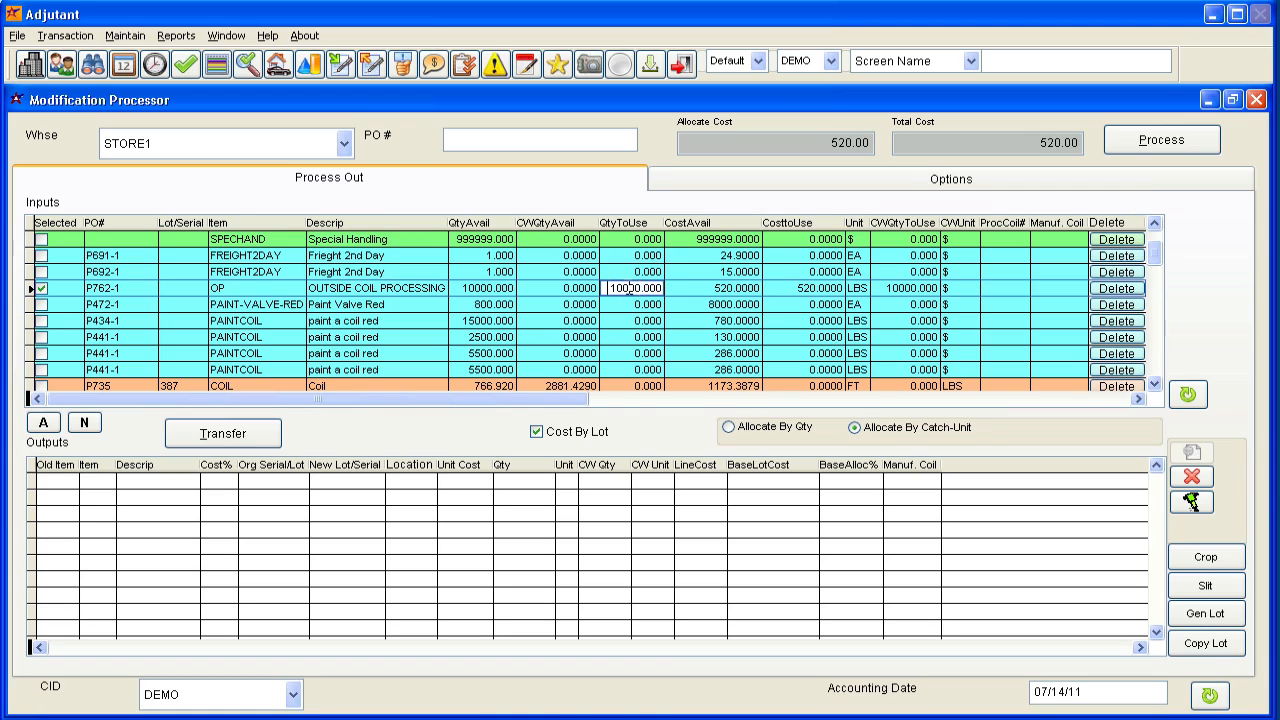
type("5000")
key("Tab")
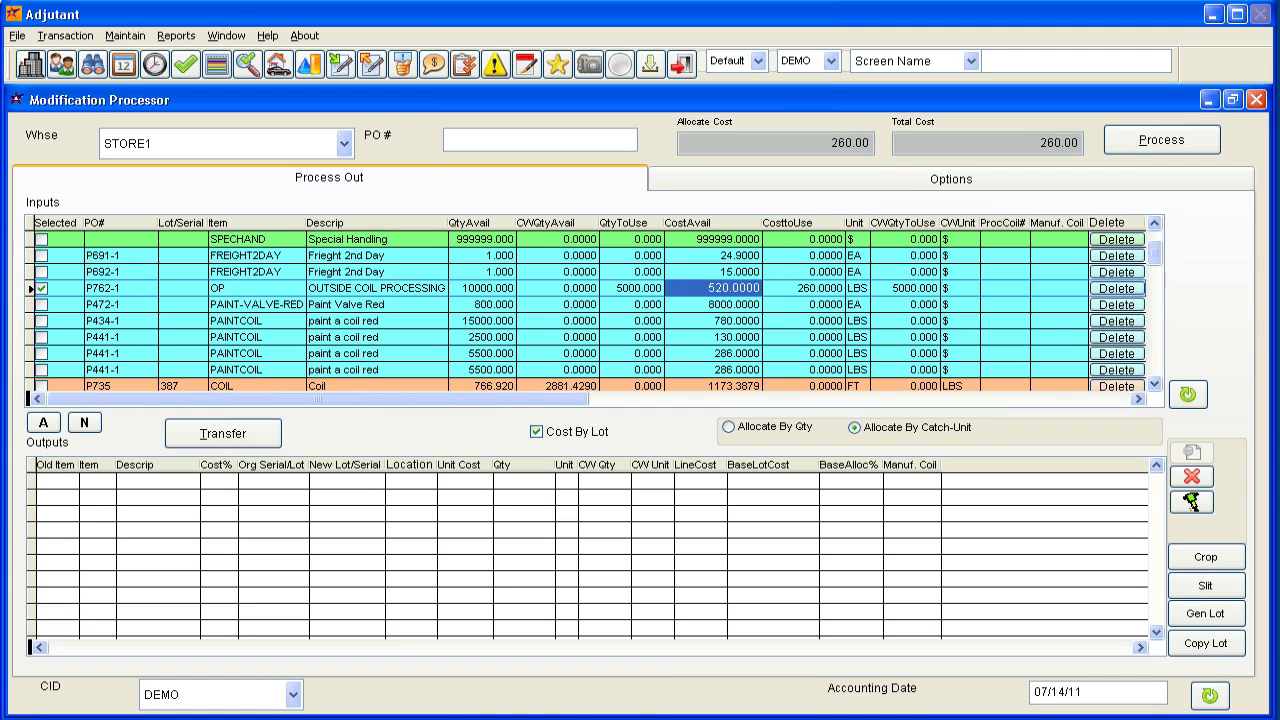
Set the OP line's quantity to use to 10000.
left_click(631, 288)
type("10000")
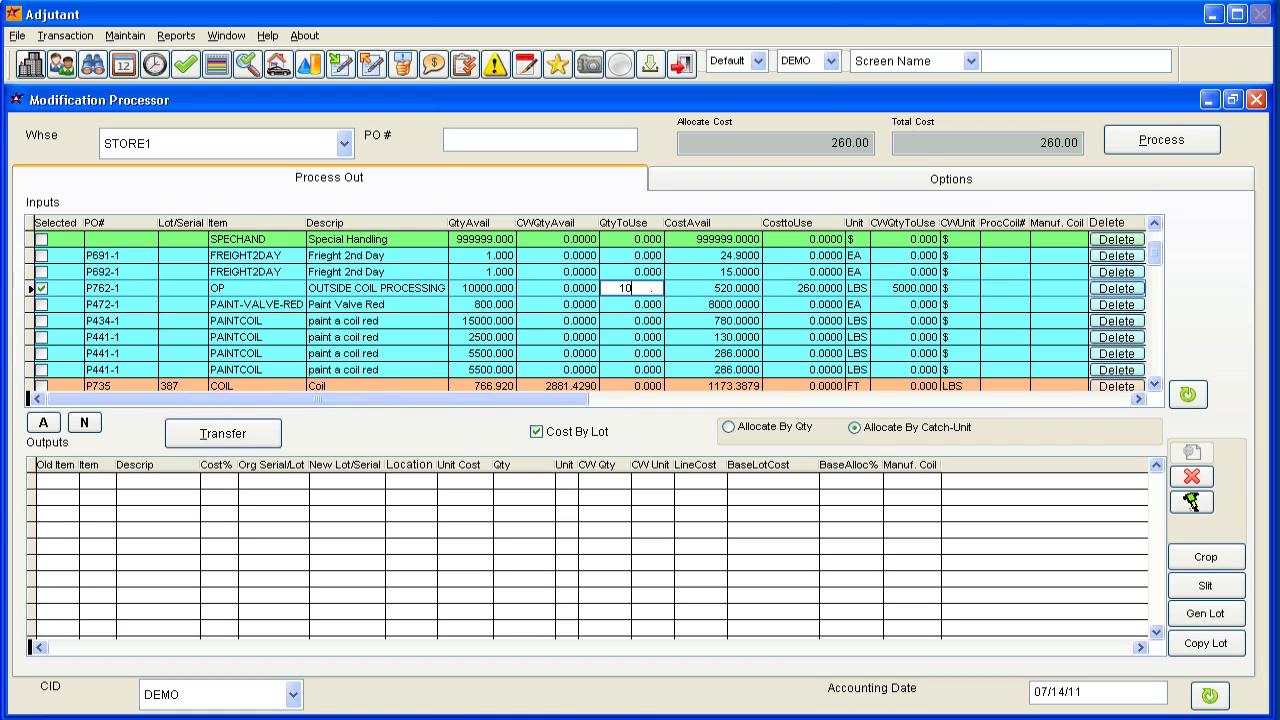
key("Tab")
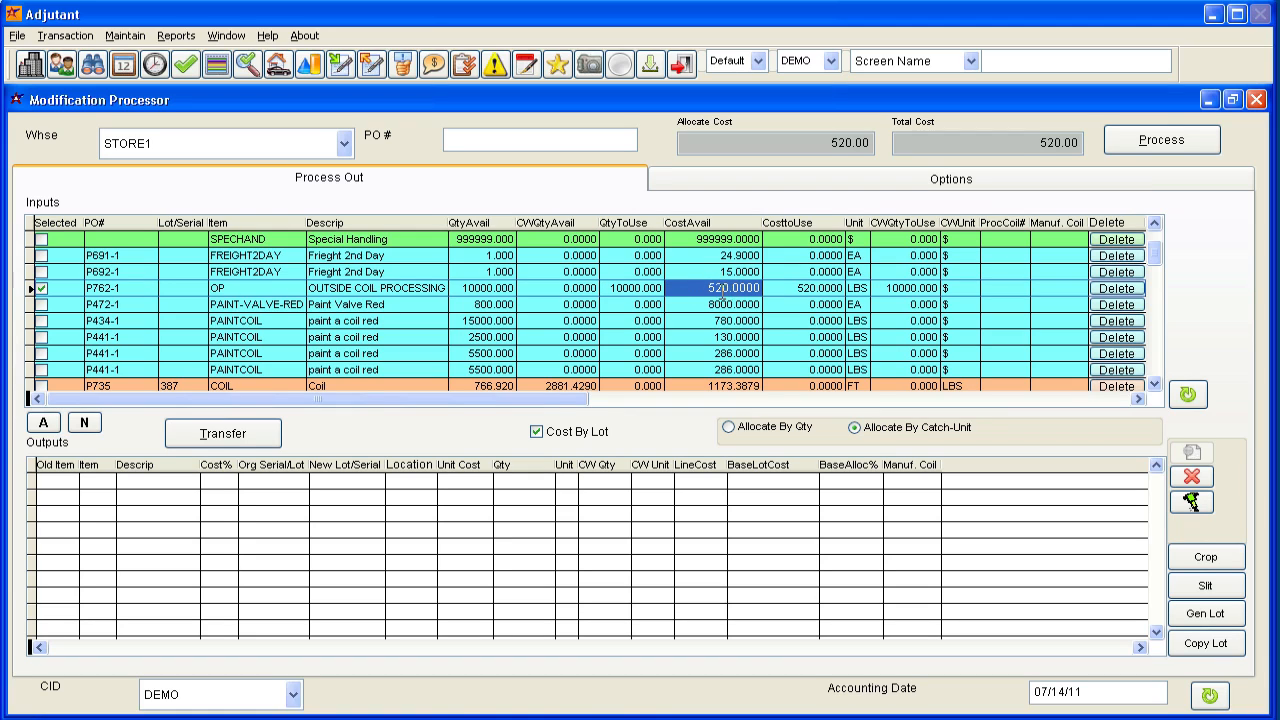
Select the three COIL48 lots 423, 426 and 422 from P756 as inputs for the modification.
left_click(1155, 384)
left_click(1155, 384)
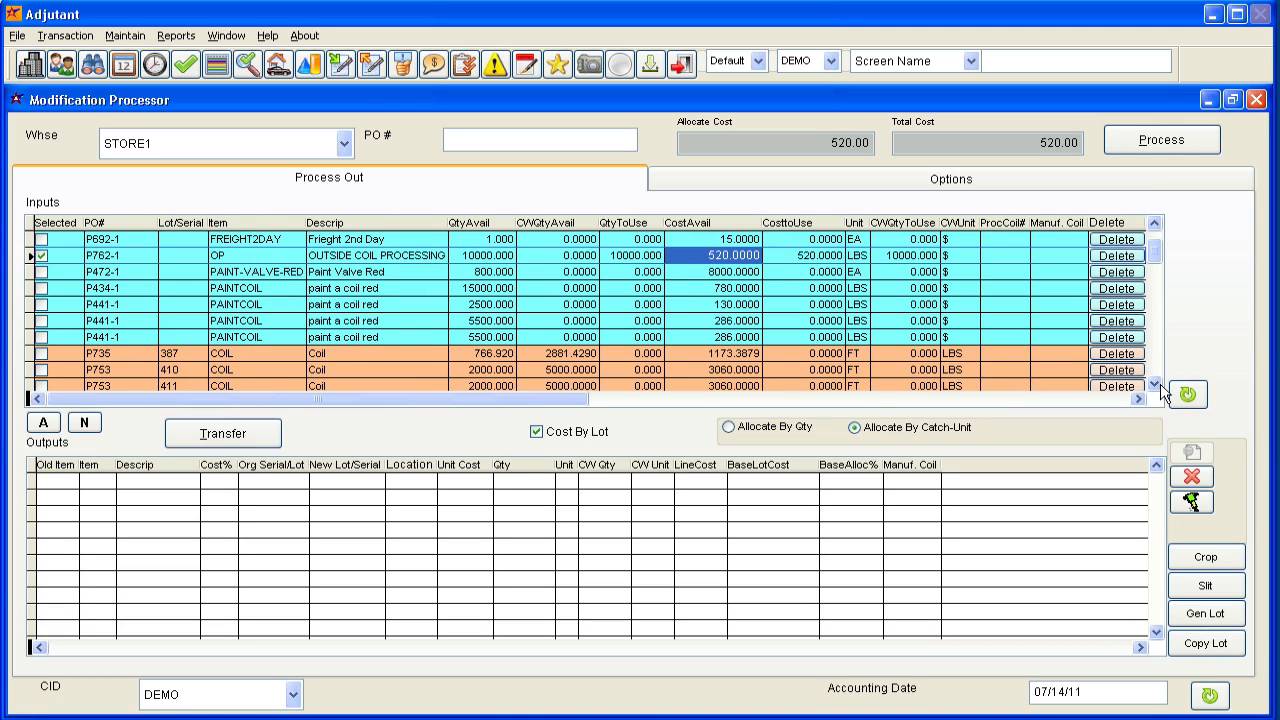
left_click(1155, 384)
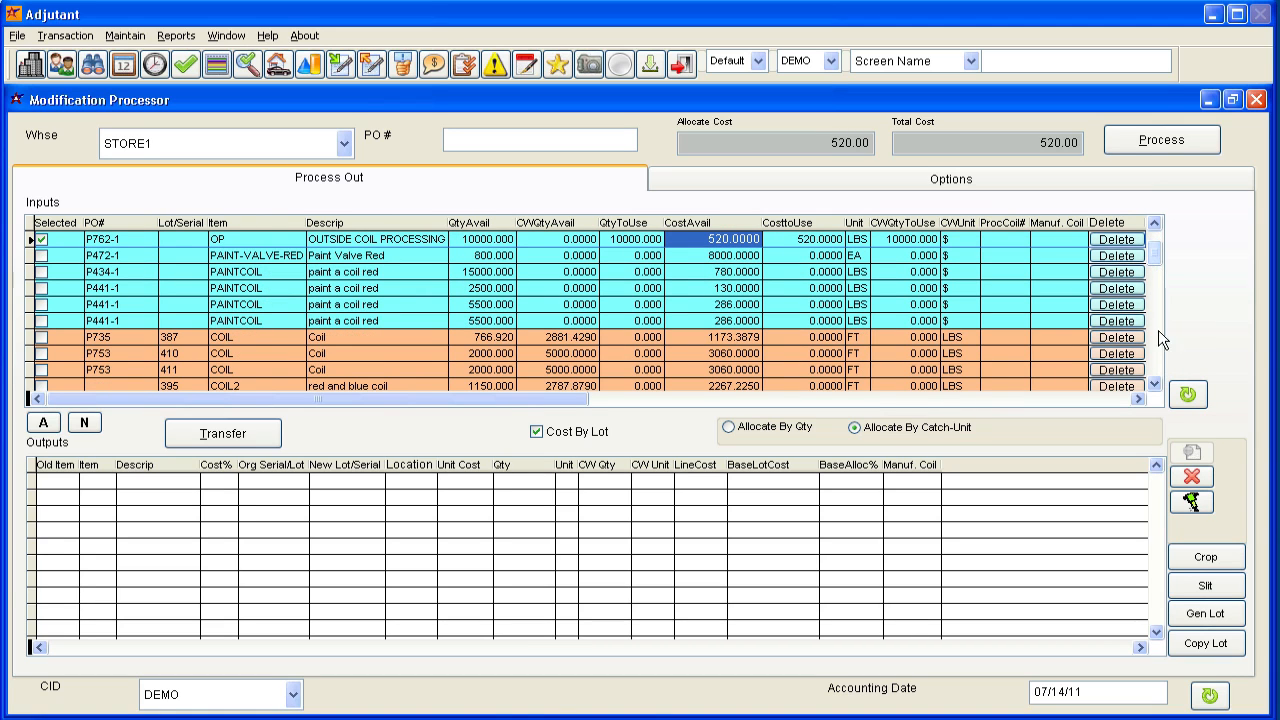
left_click(1155, 384)
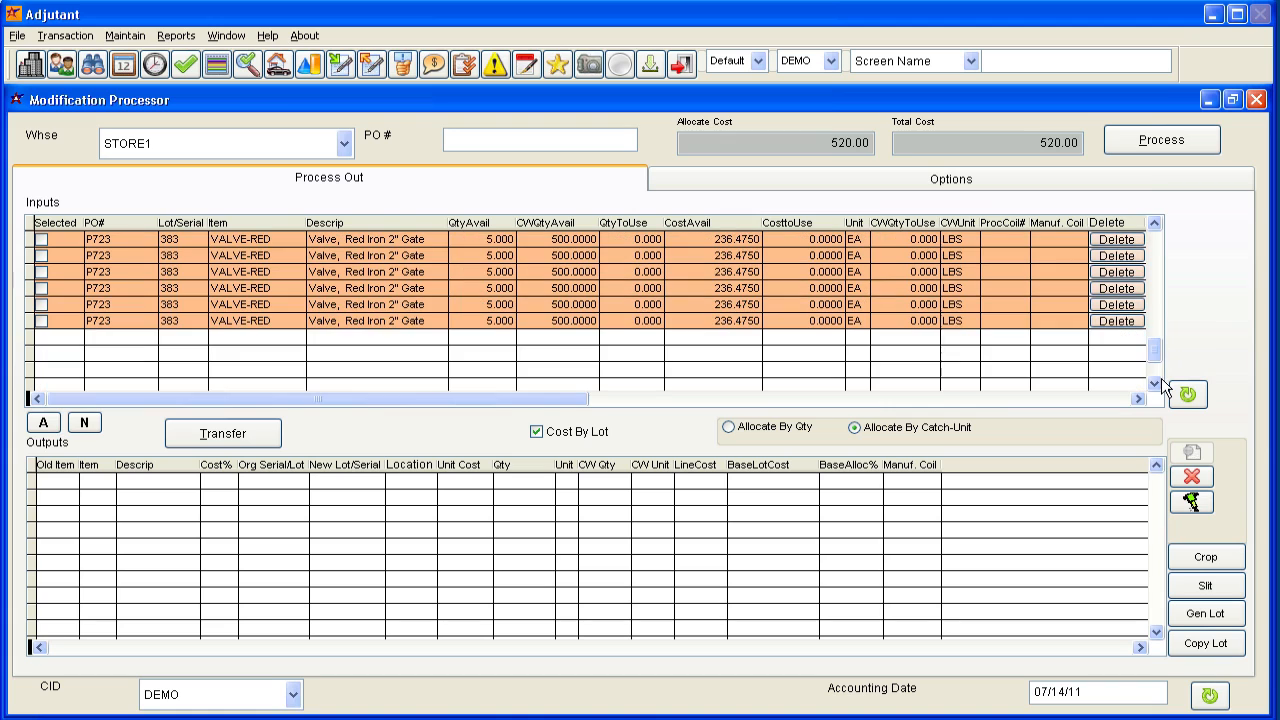
left_click(1157, 277)
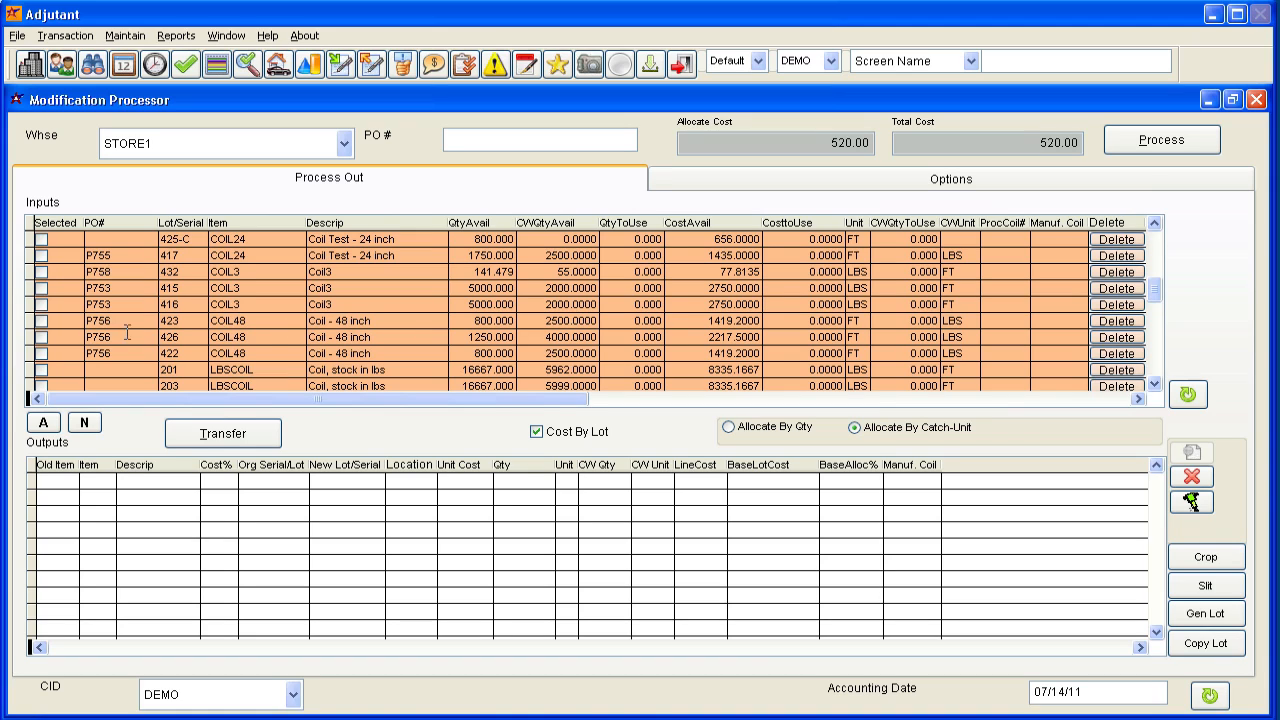
left_click(47, 321)
left_click(52, 336)
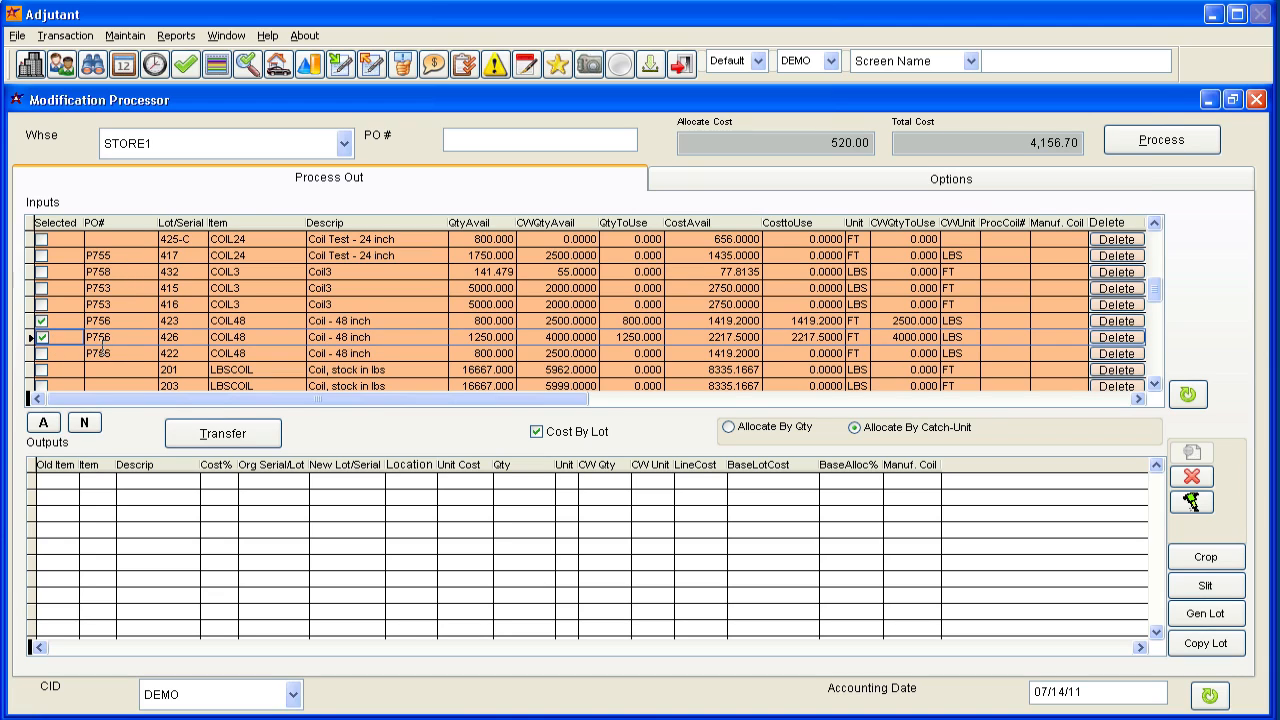
left_click(64, 355)
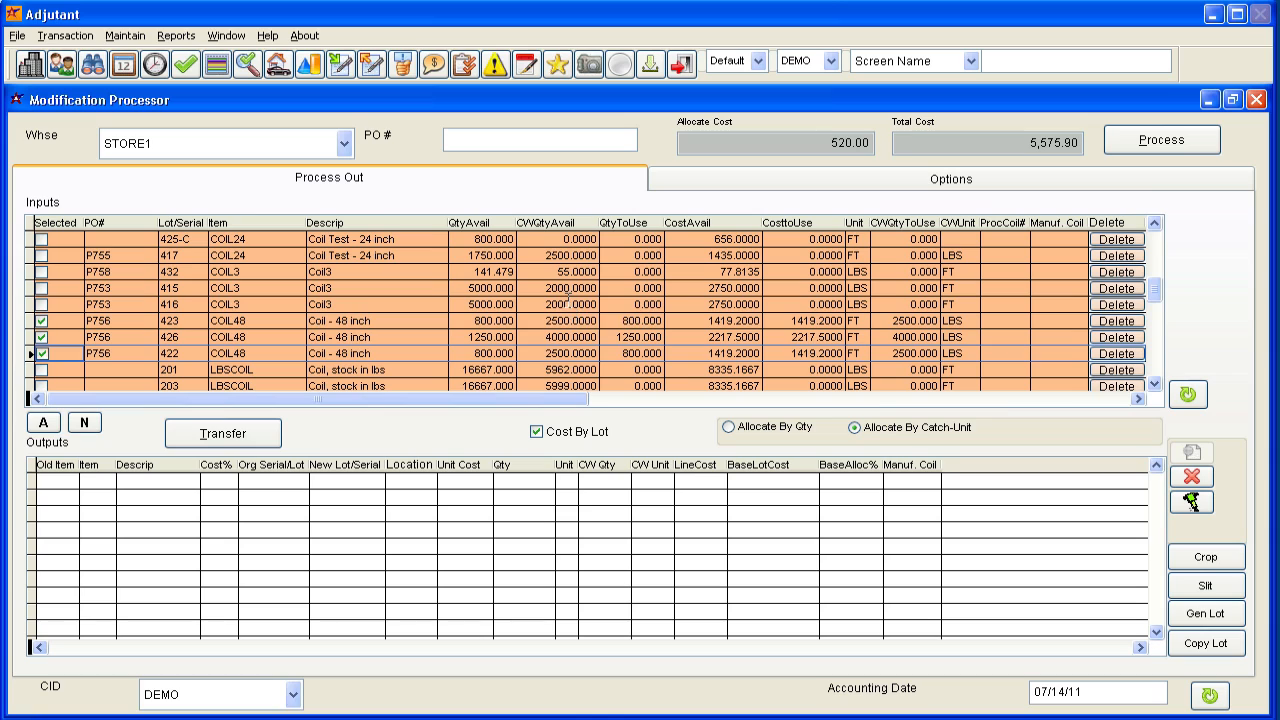
left_click(67, 308)
left_click(67, 308)
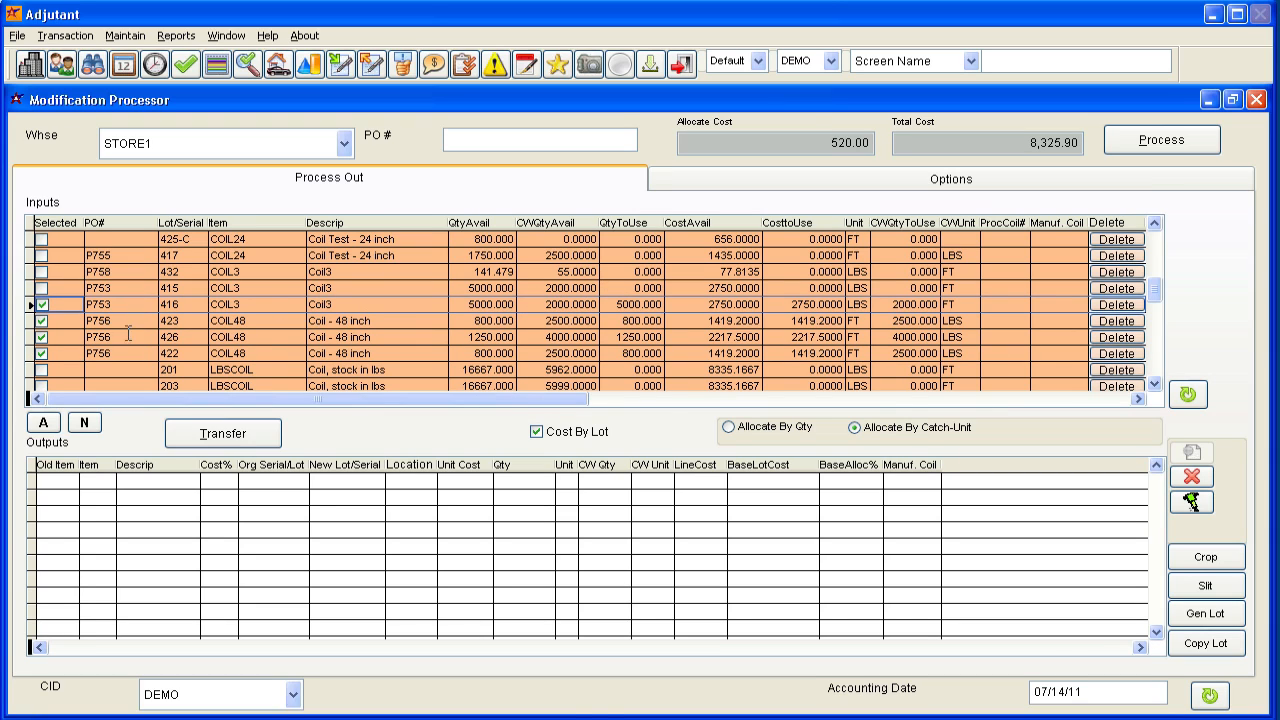
left_click(42, 304)
Transfer the selected COIL48 lots to the outputs and widen the outputs table's old item, item and description columns.
left_click(244, 440)
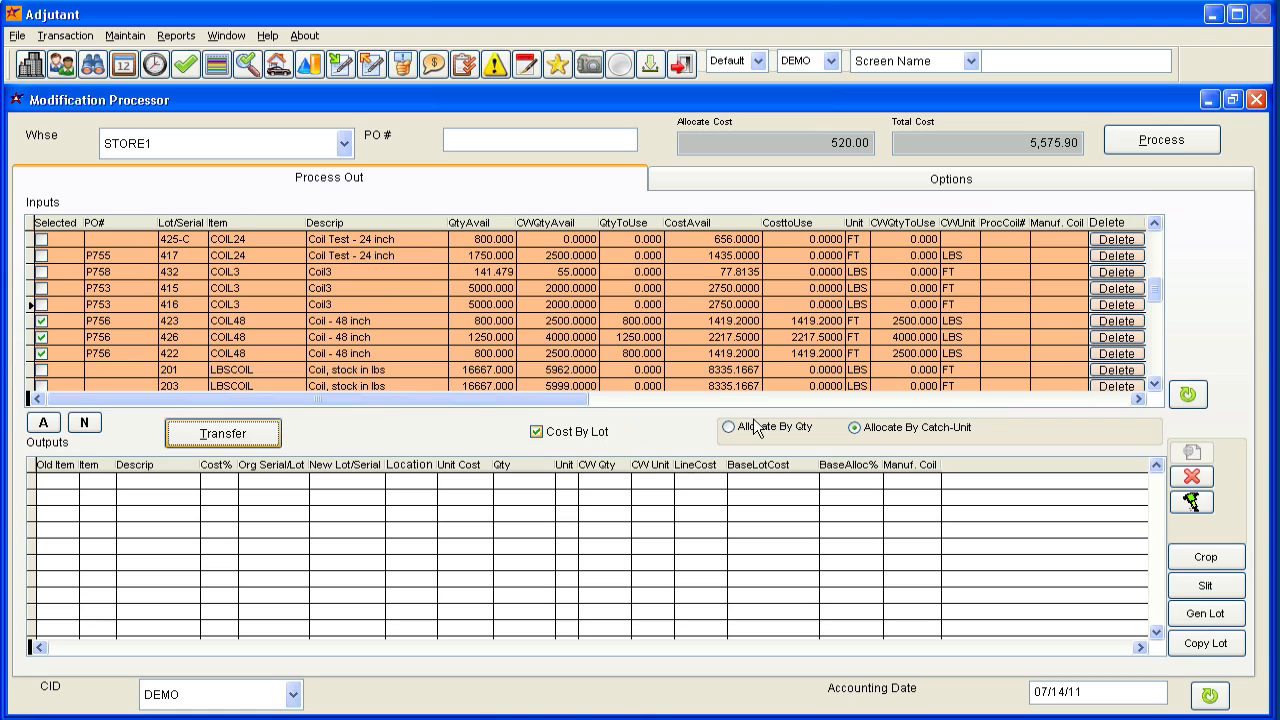
left_click(223, 433)
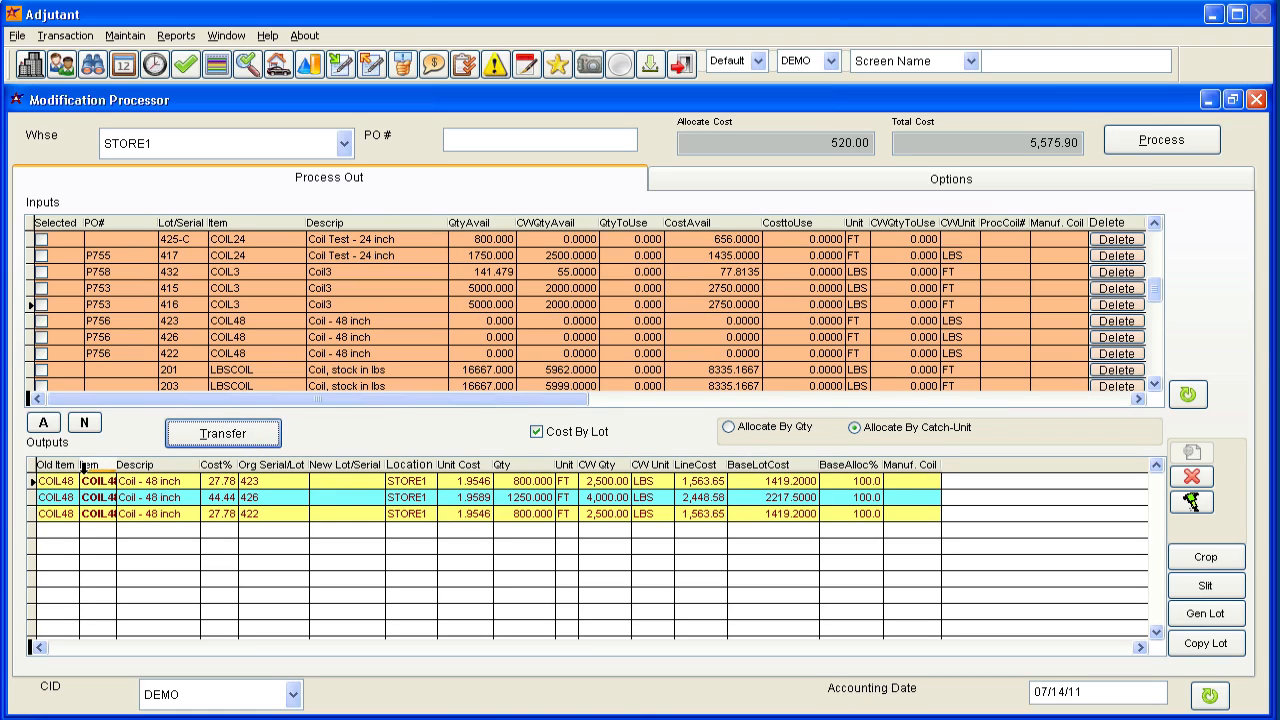
double_click(33, 464)
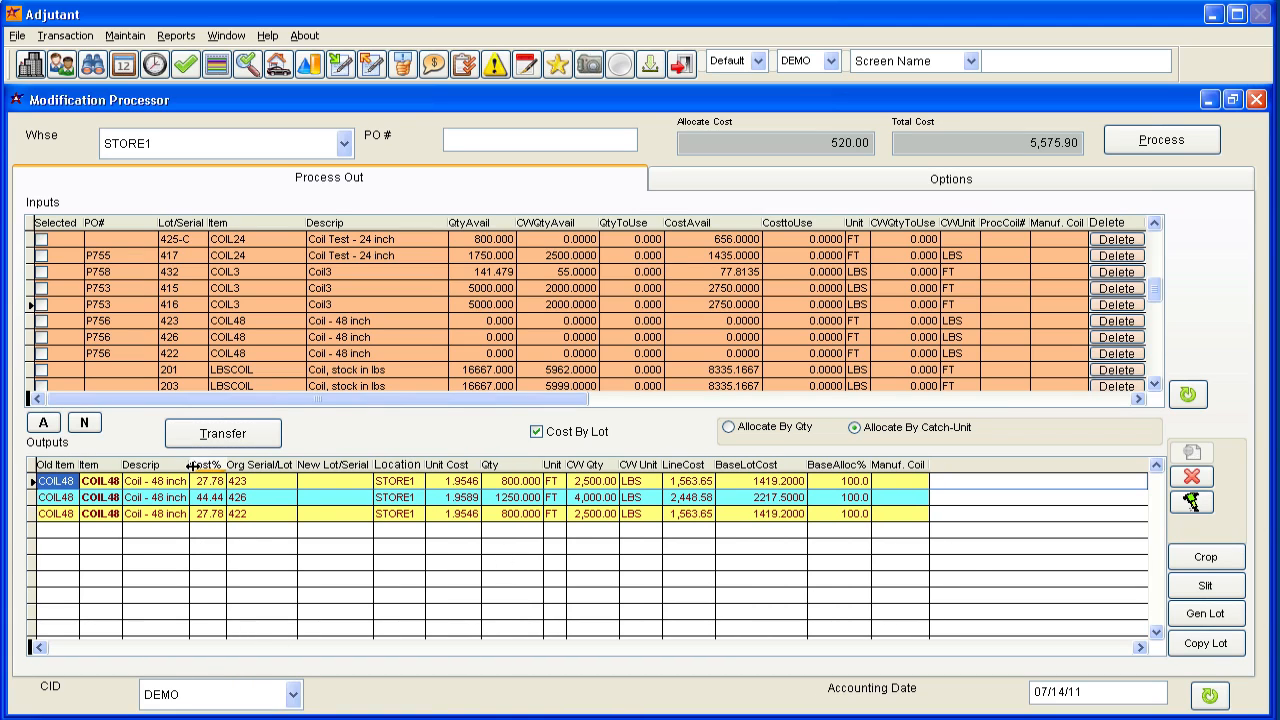
left_click_drag(190, 465, 269, 465)
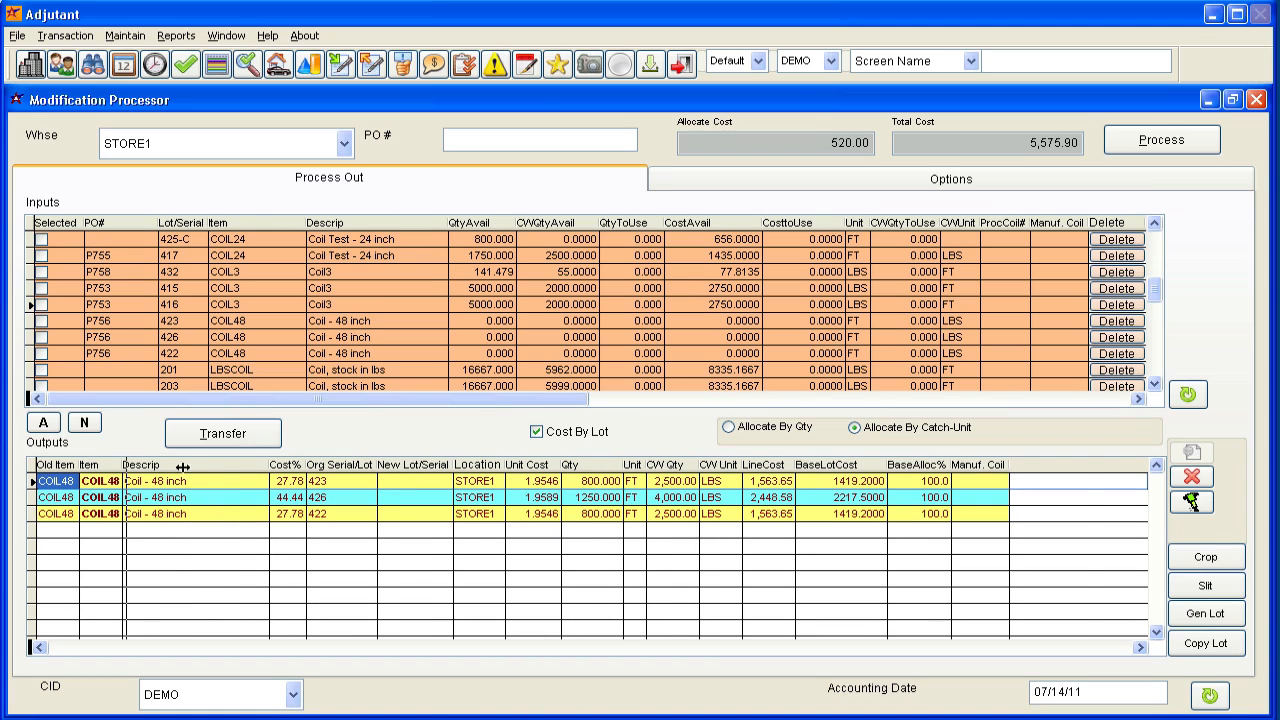
left_click_drag(182, 466, 199, 465)
left_click(125, 483)
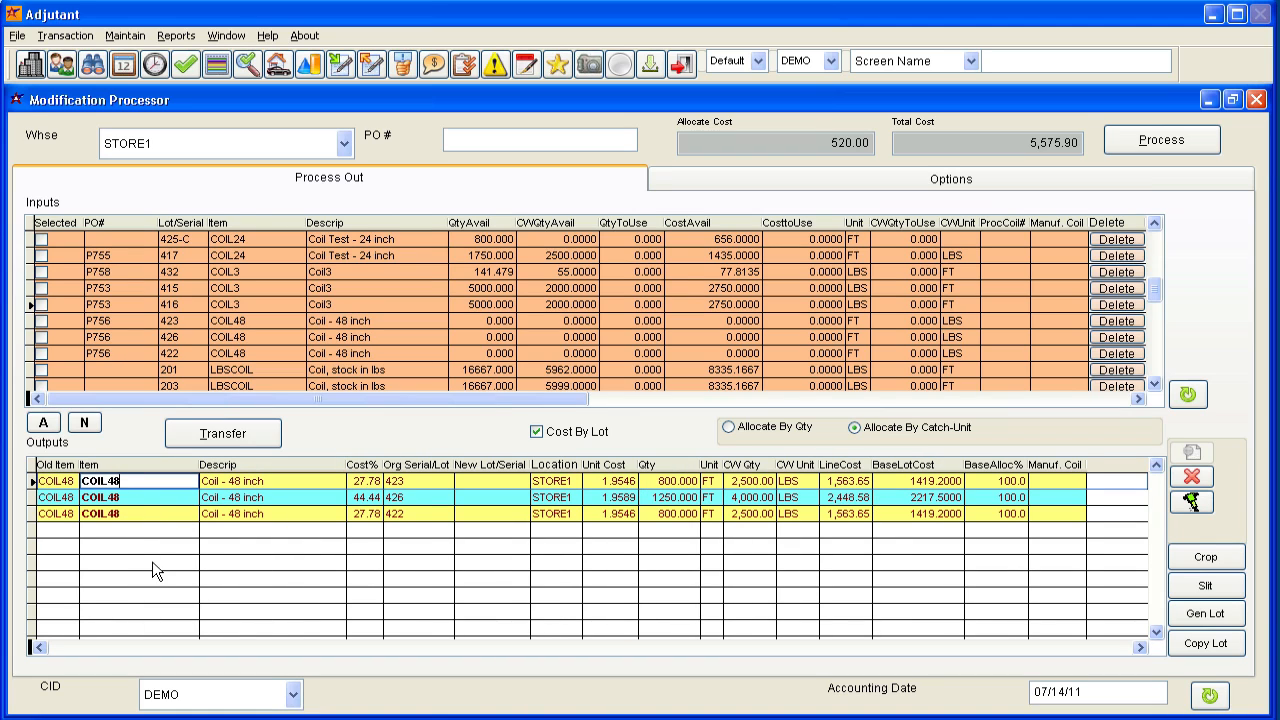
left_click(245, 482)
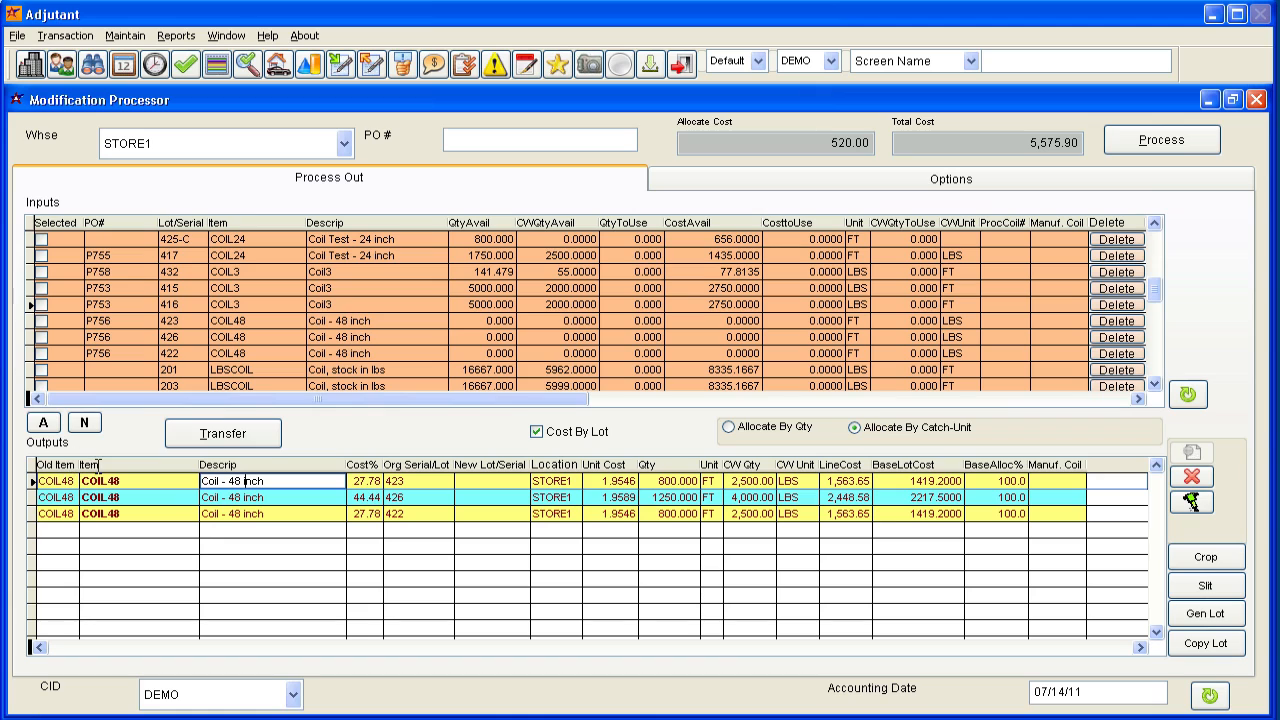
left_click_drag(80, 466, 127, 466)
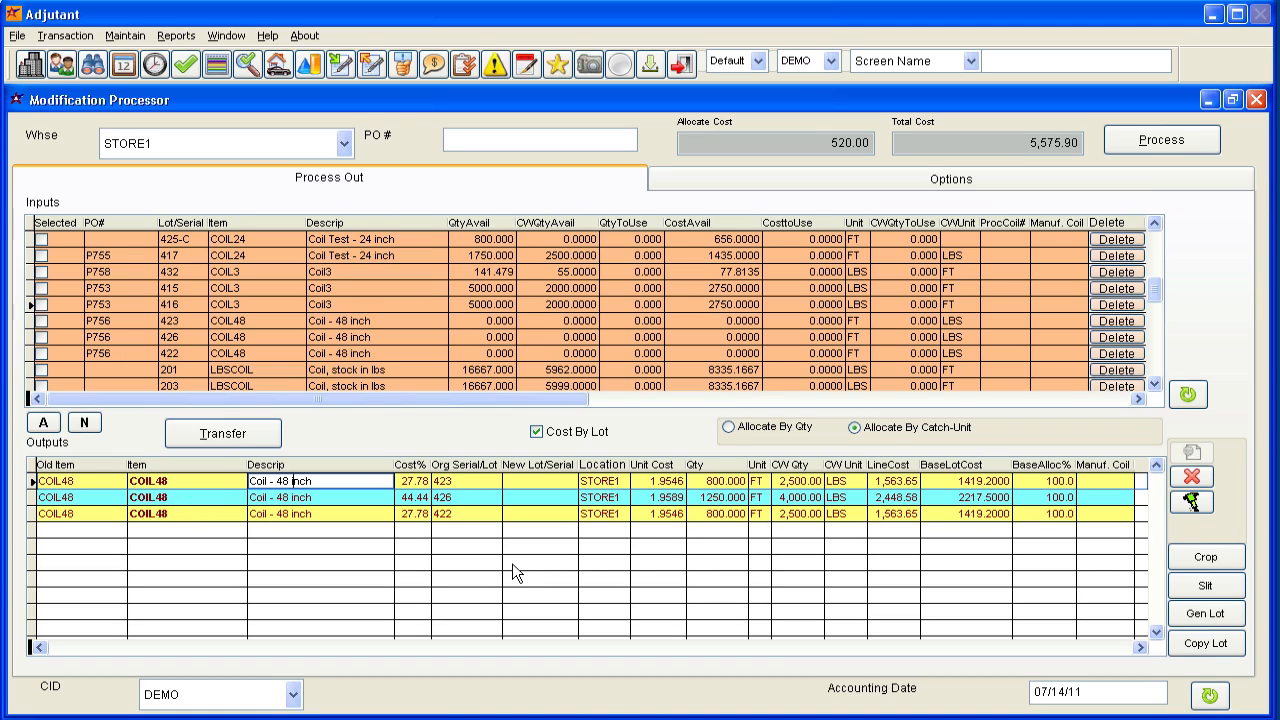
left_click(531, 481)
left_click(531, 498)
left_click(531, 513)
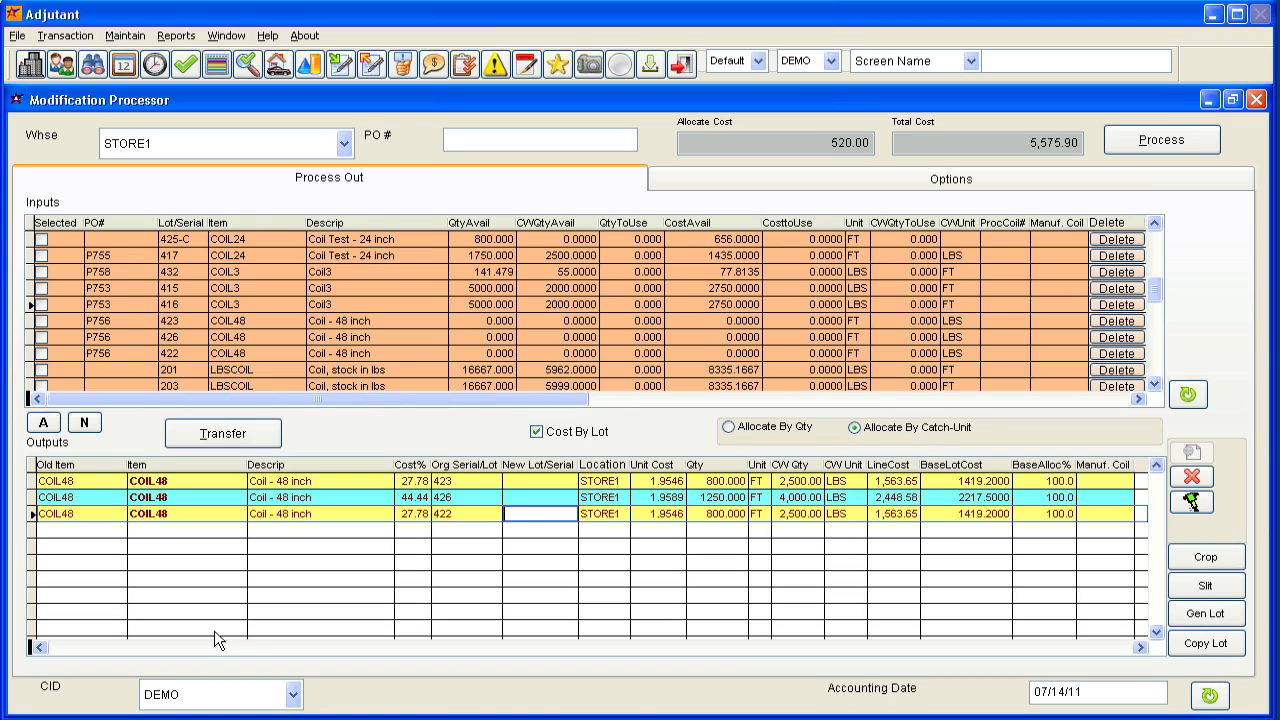
Change the output item for original lot 423 to COIL24 and slit that line into two.
left_click(193, 482)
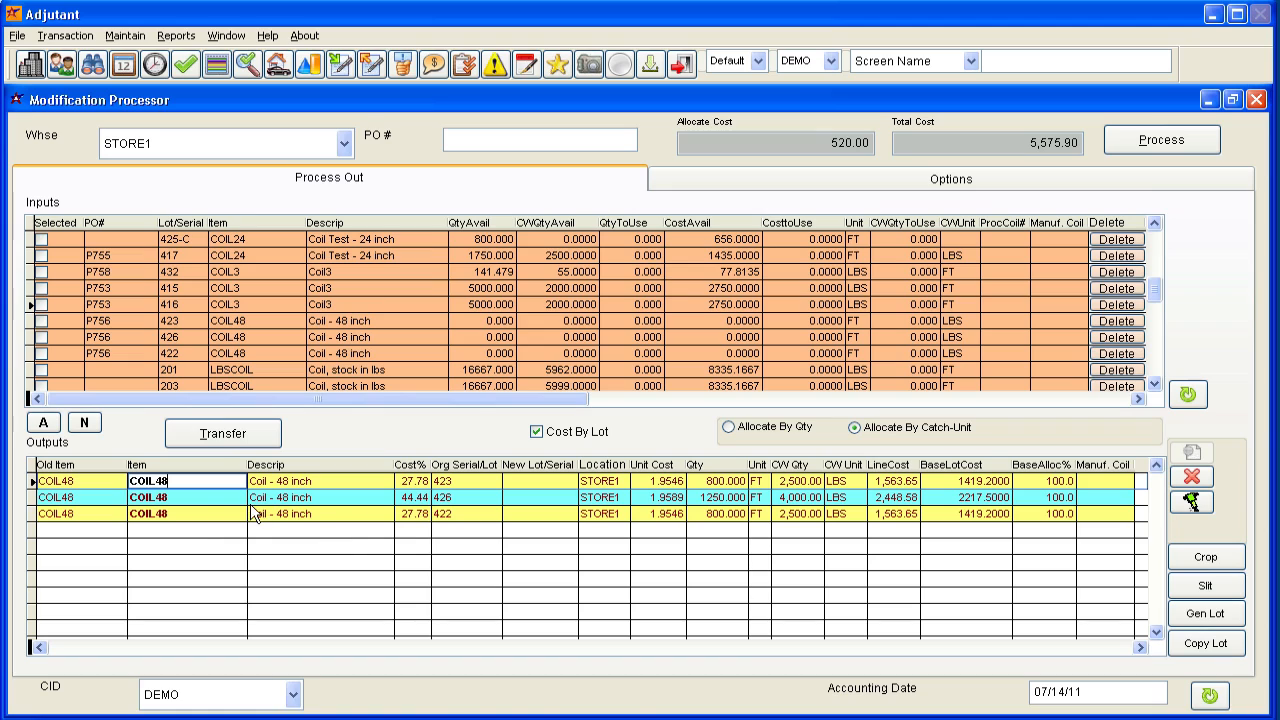
left_click_drag(182, 482, 119, 480)
type("COIL2")
key("Tab")
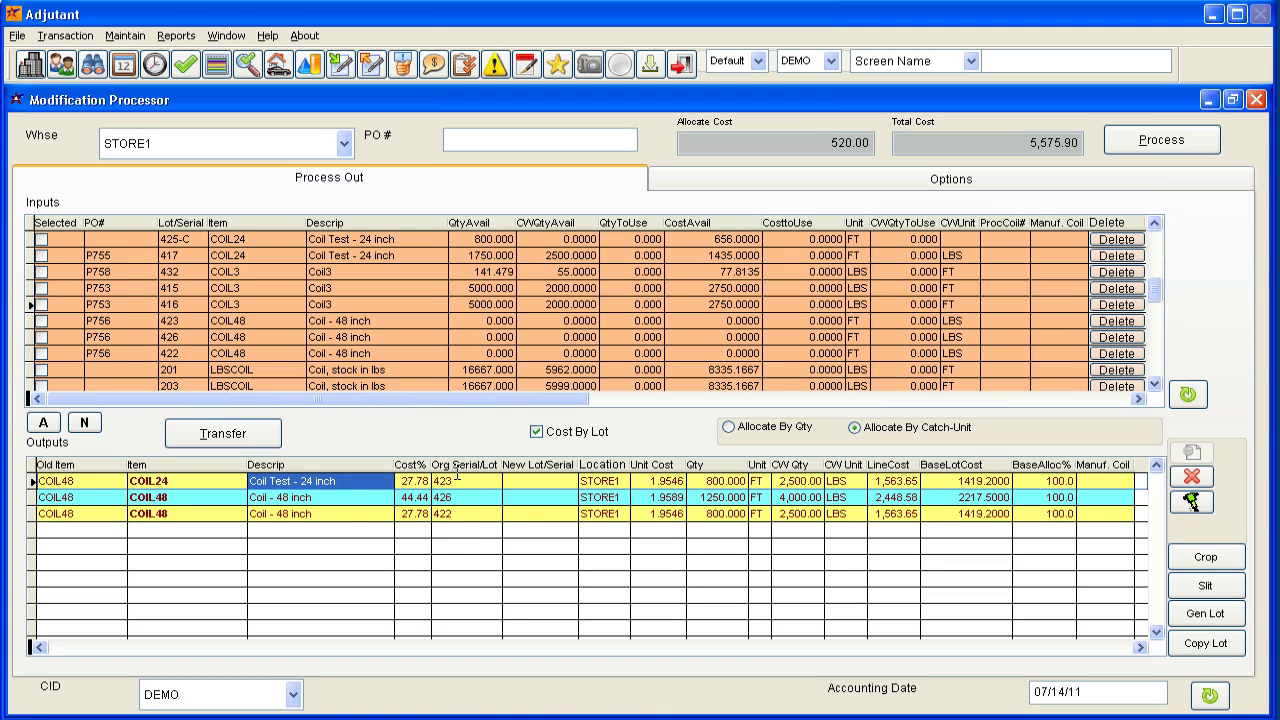
left_click(1207, 586)
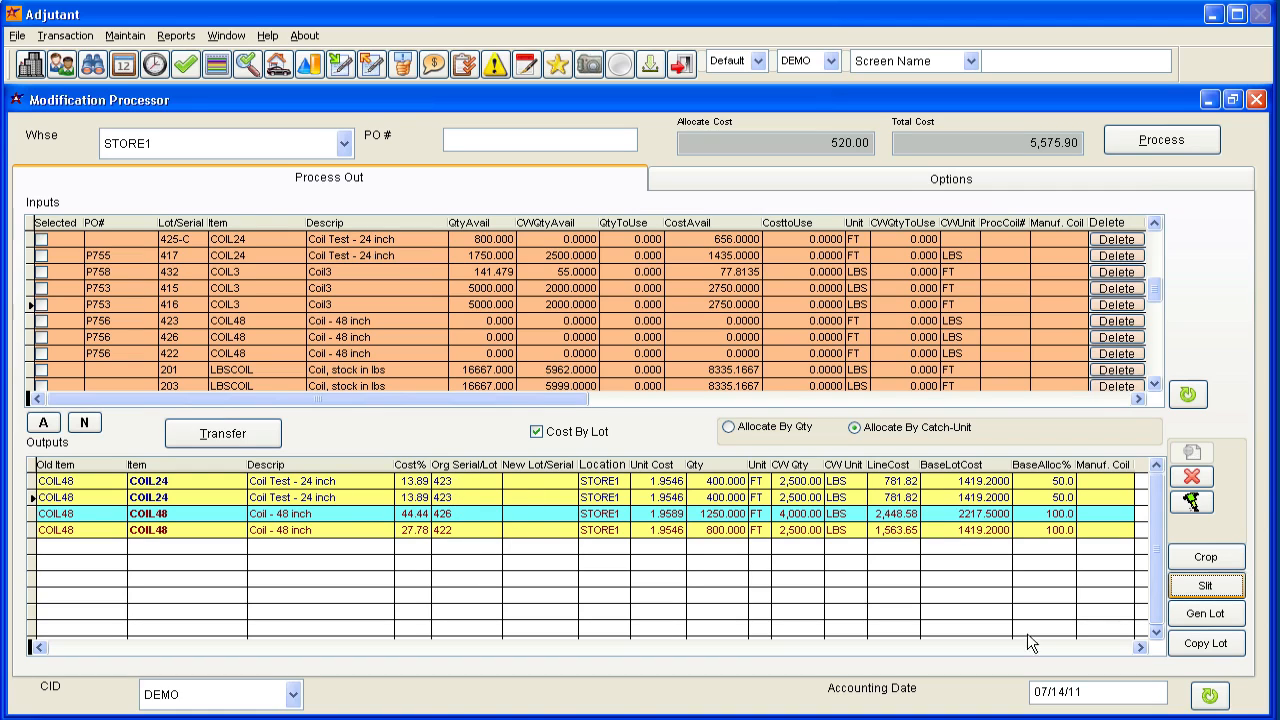
Generate new lot numbers for all output lines and check the assigned lots.
left_click(533, 488)
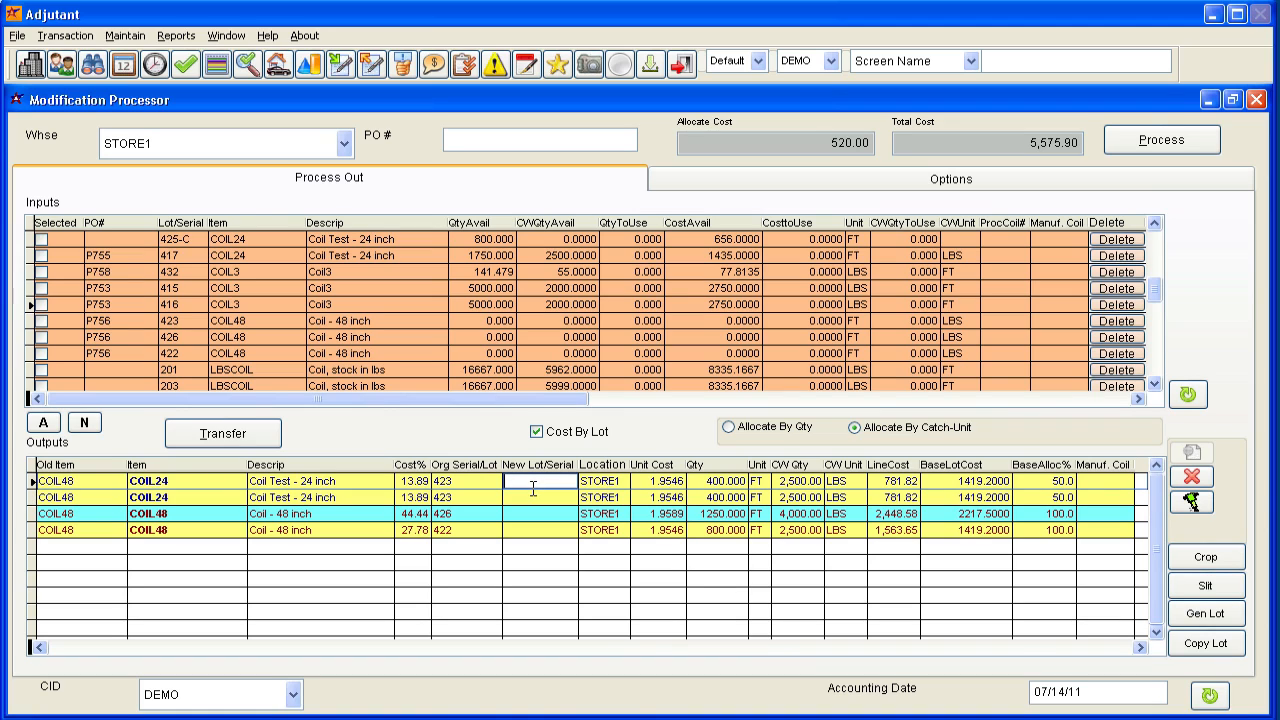
left_click(1210, 614)
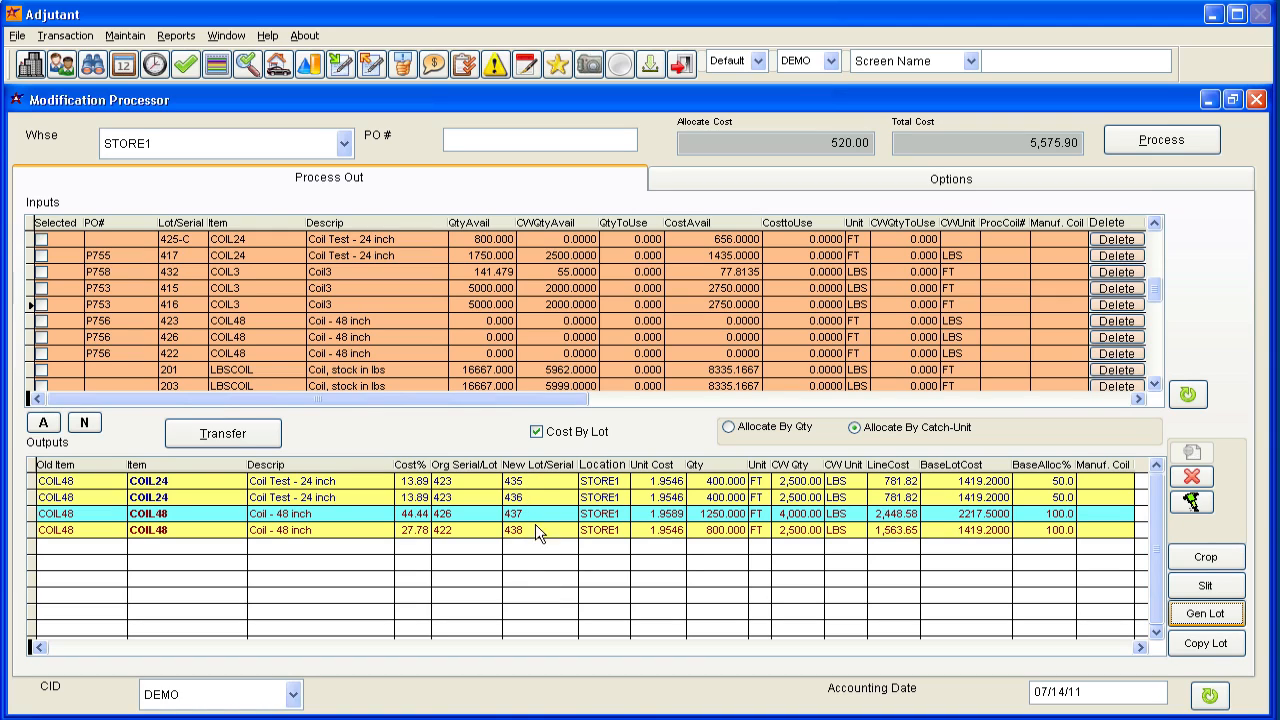
left_click(517, 480)
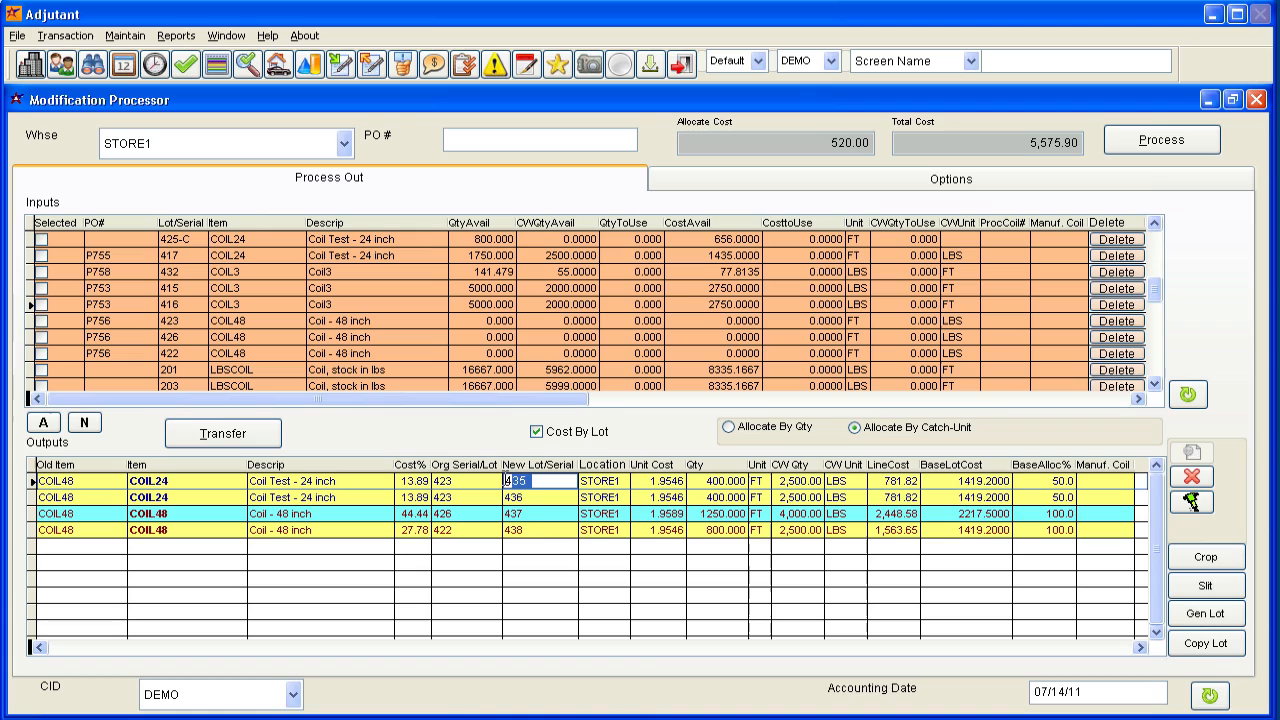
left_click(545, 530)
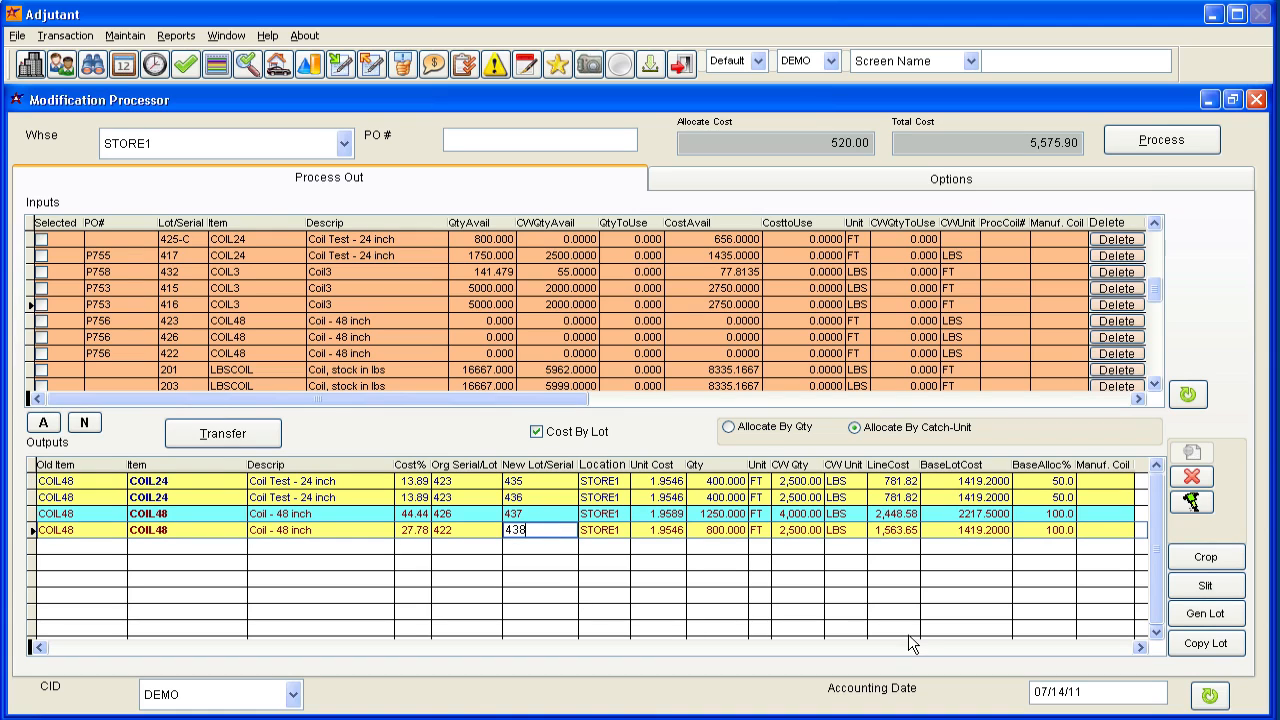
Set the output quantity of both slit COIL24 lines, new lots 435 and 436, to 800 FT each.
left_click(696, 481)
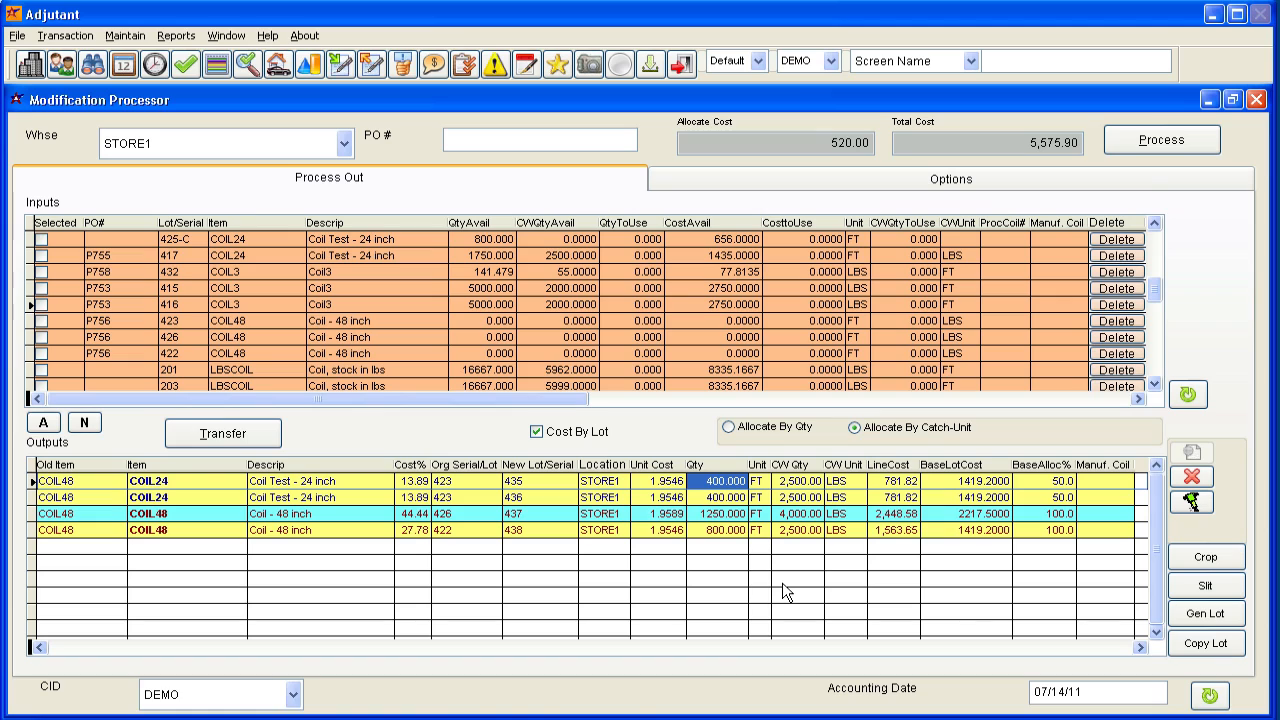
type("8000")
key("Return")
type("8000")
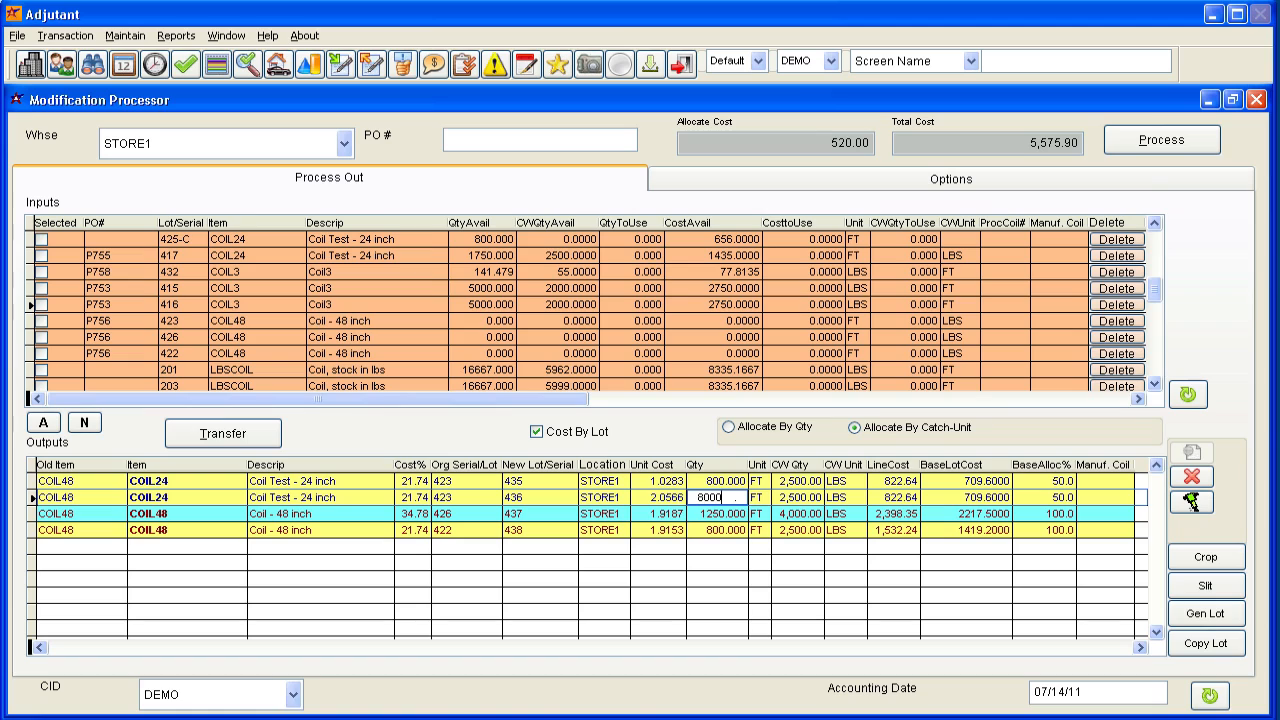
key("Tab")
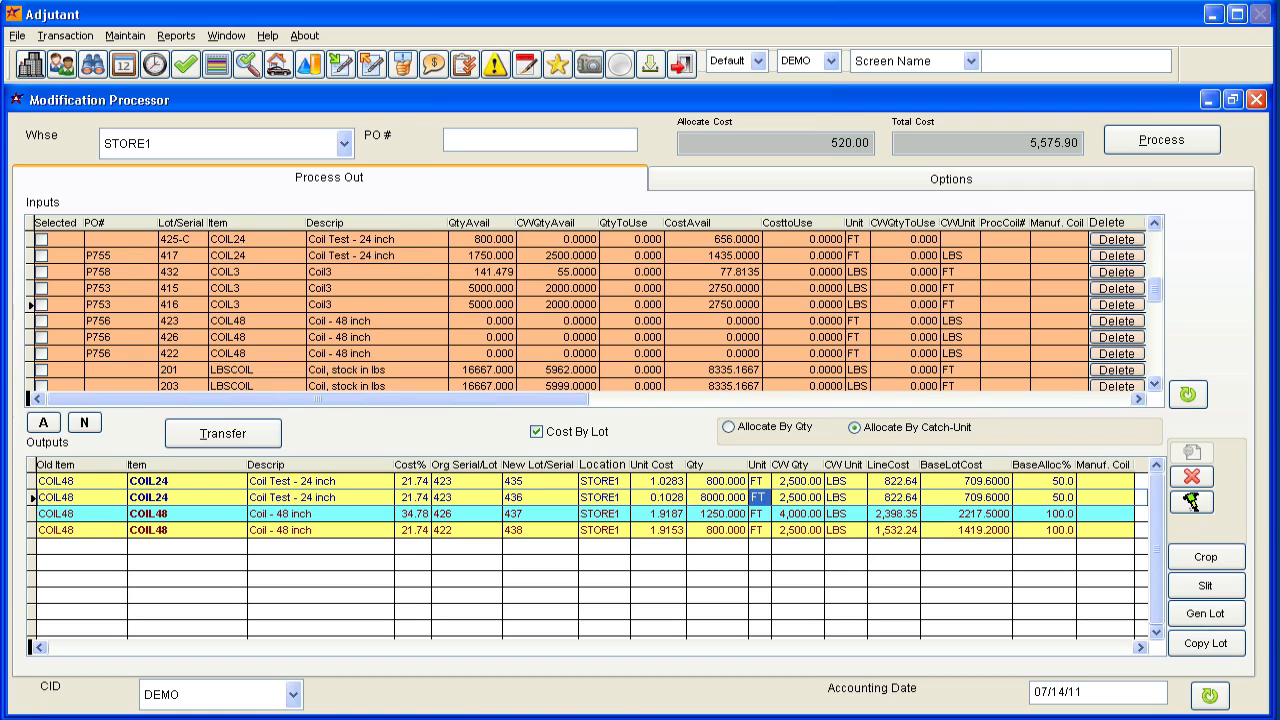
key("shift+Tab")
type("800")
key("Tab")
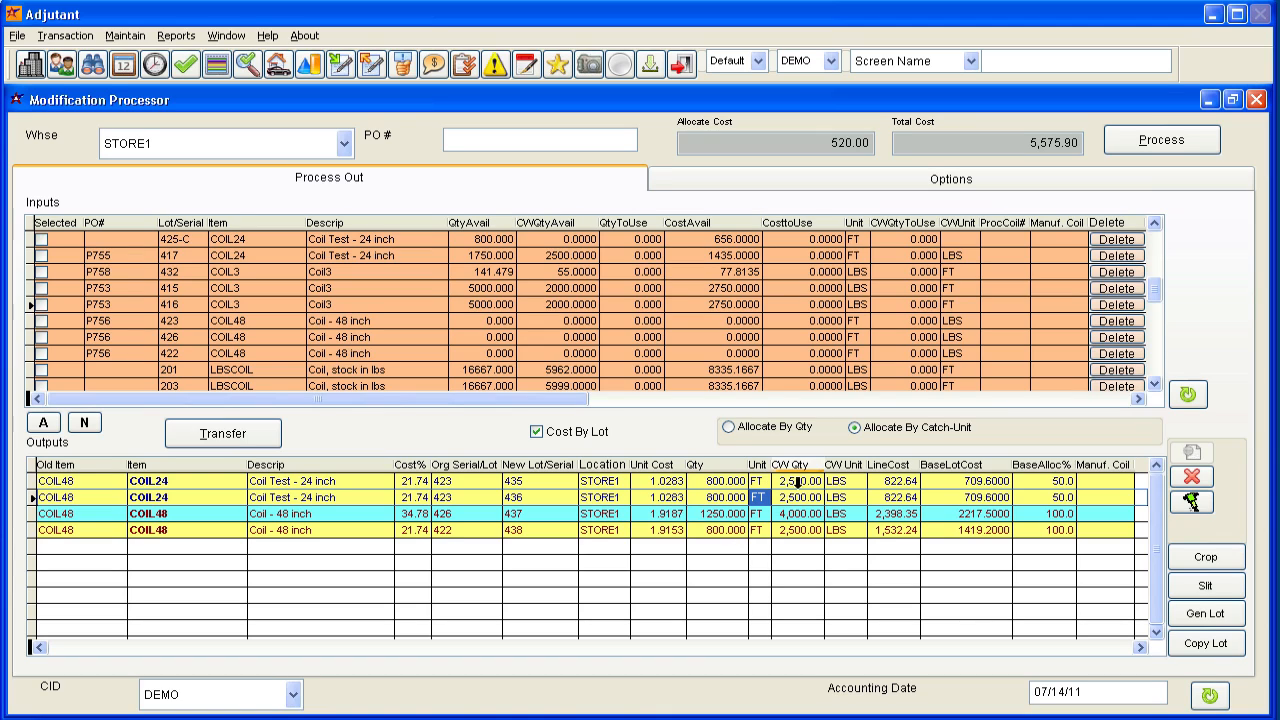
key("Tab")
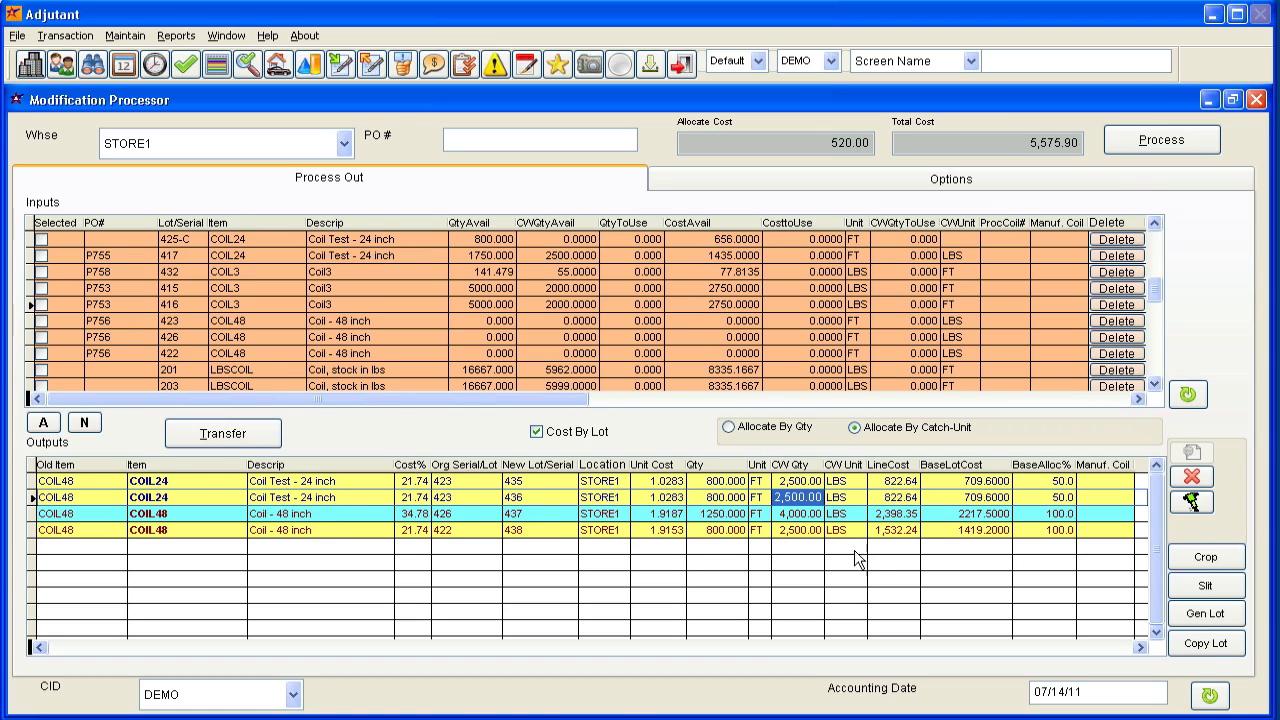
Process the modification, setting coil 435's width to 24 in its receipt form and saving the receipt forms for all output coils.
left_click(1160, 141)
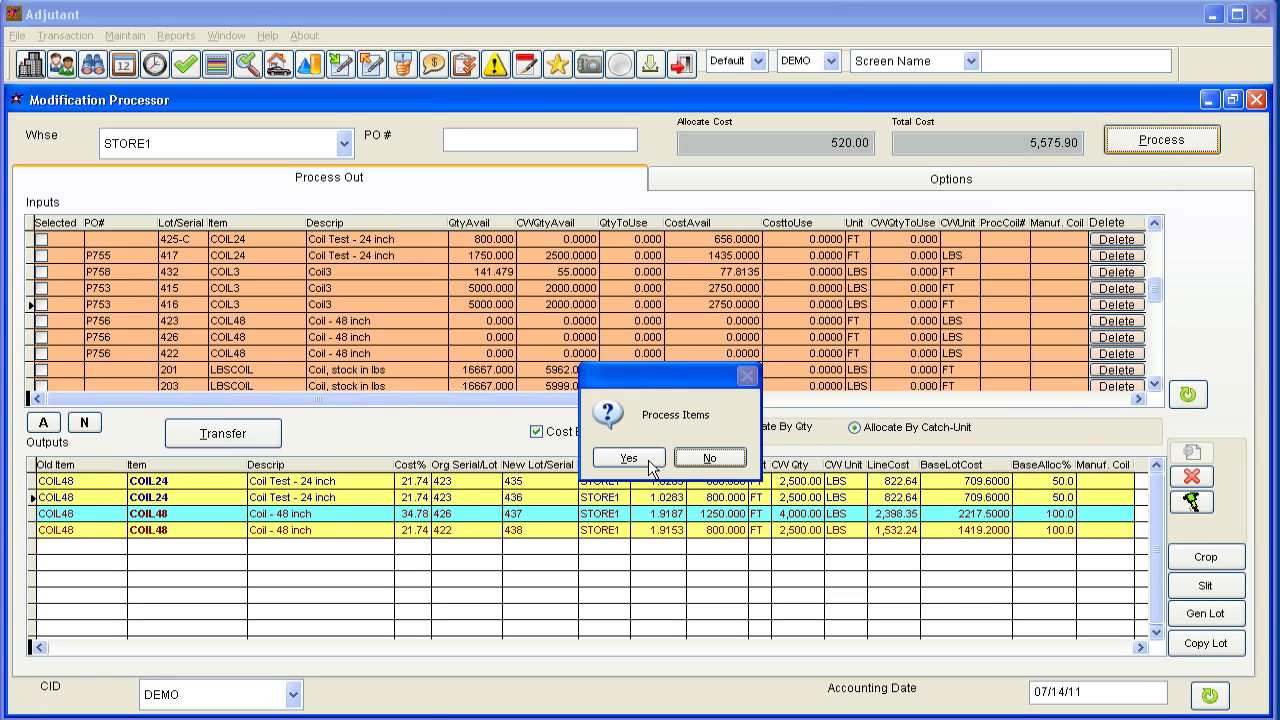
left_click(649, 463)
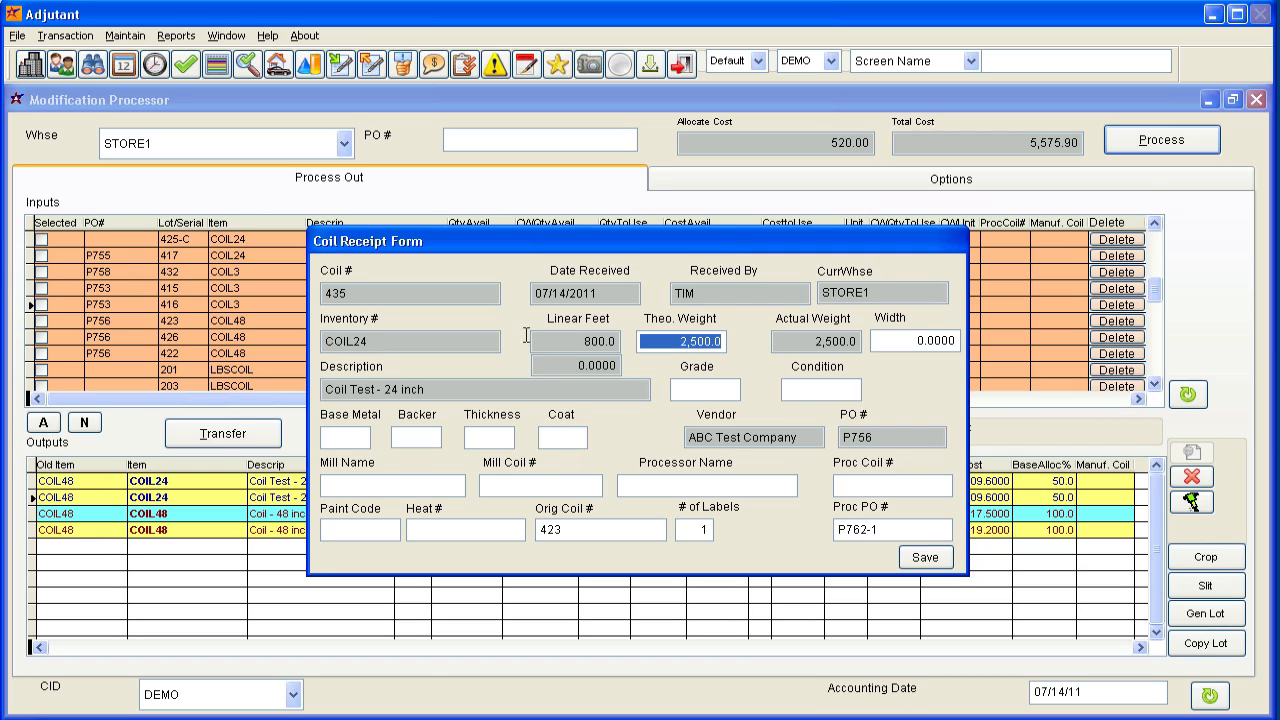
key("Tab")
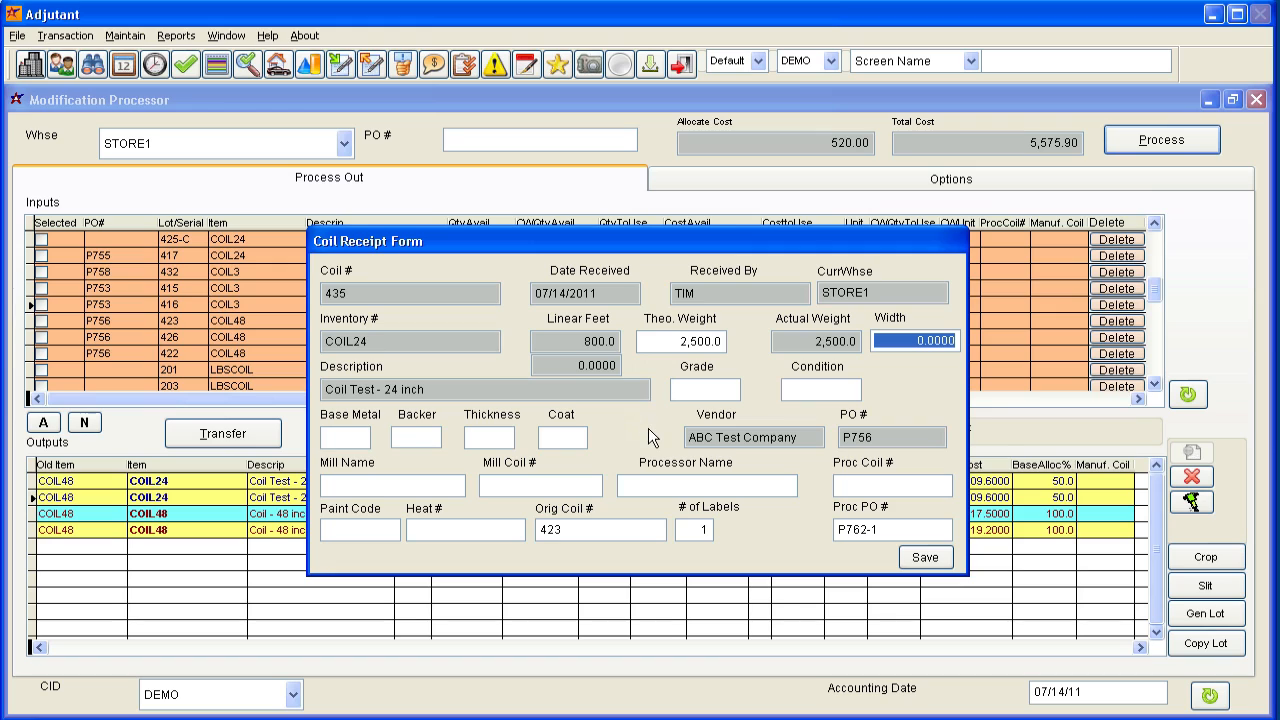
key("Tab")
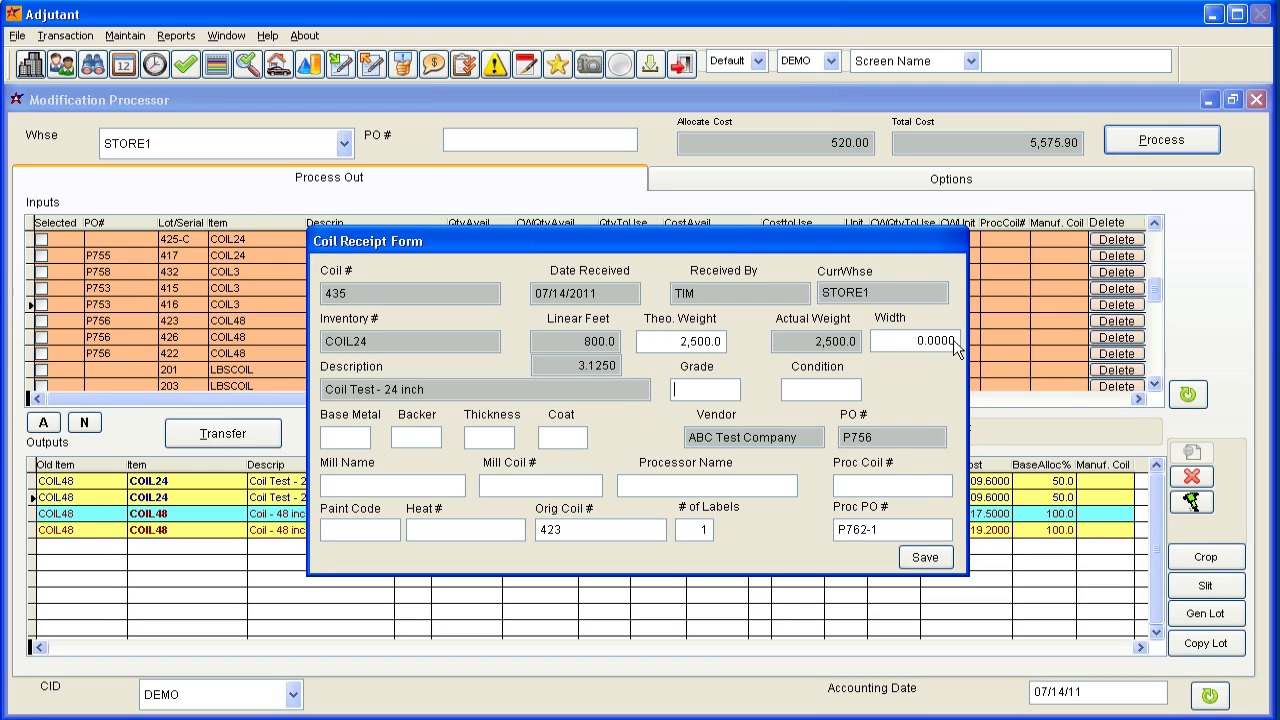
left_click(915, 341)
type("24")
left_click(915, 555)
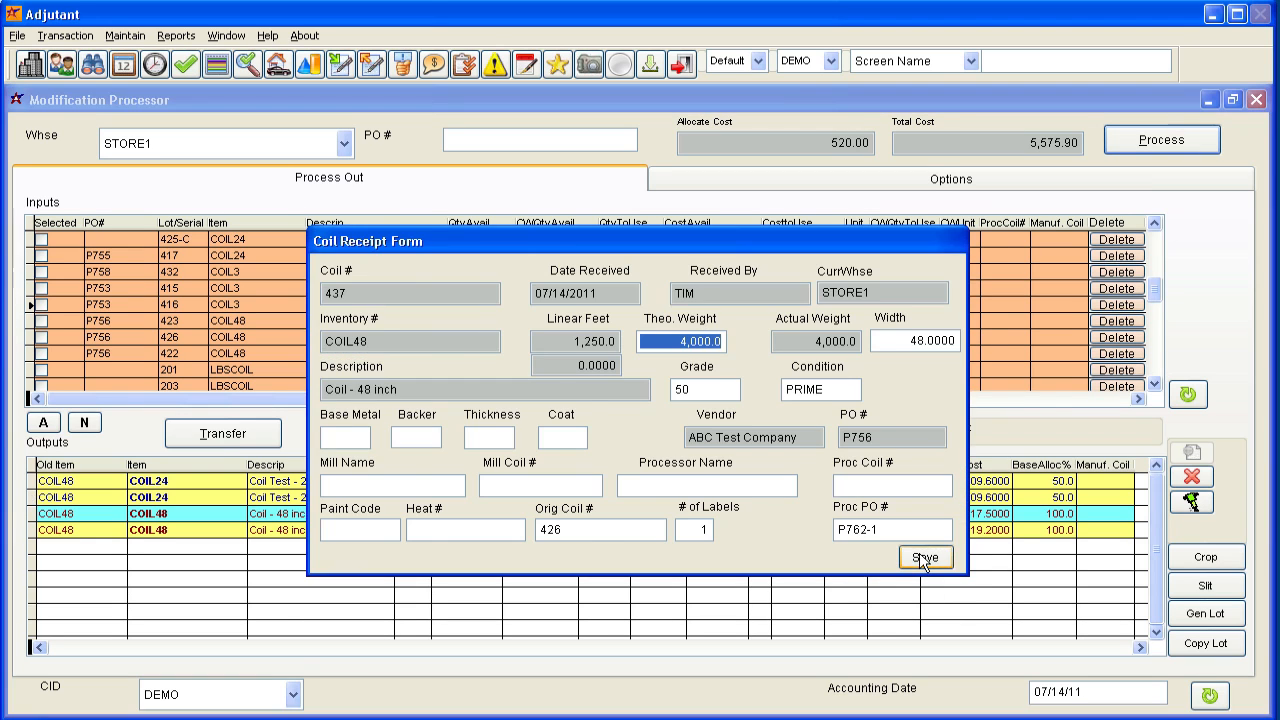
left_click(922, 557)
left_click(922, 557)
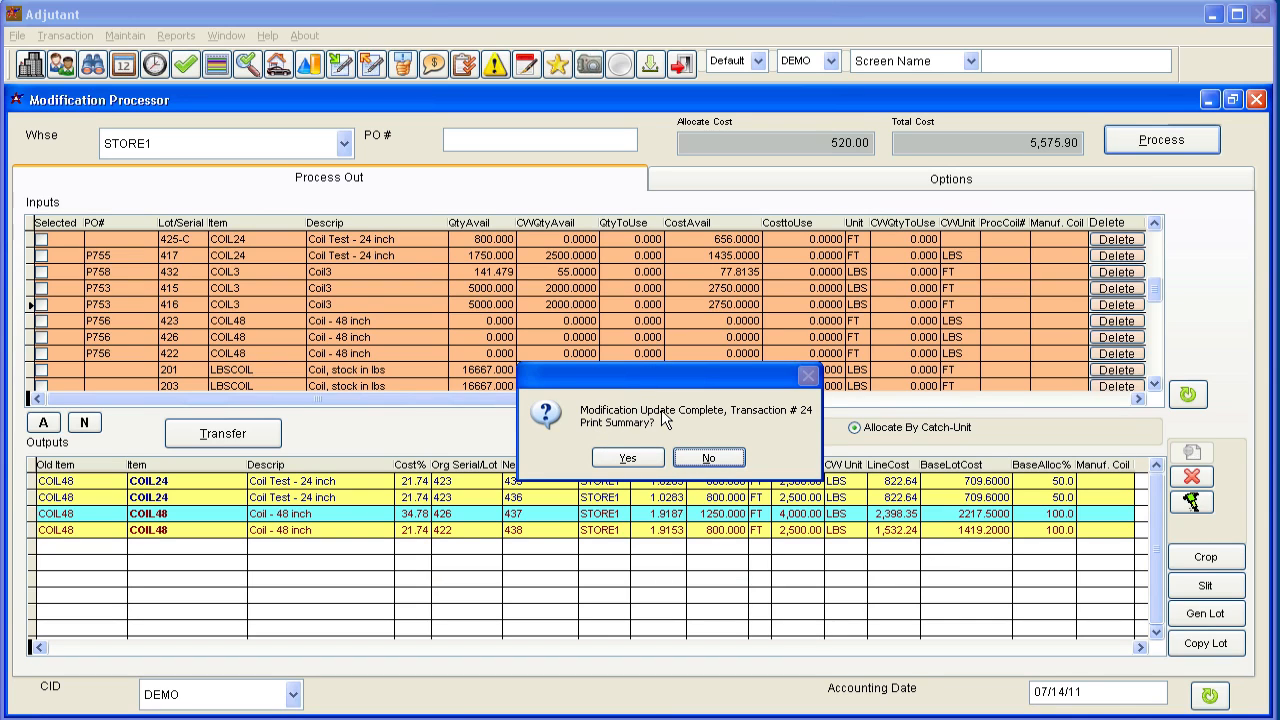
Output the processing summary for transaction 24 and close the print form.
left_click(647, 462)
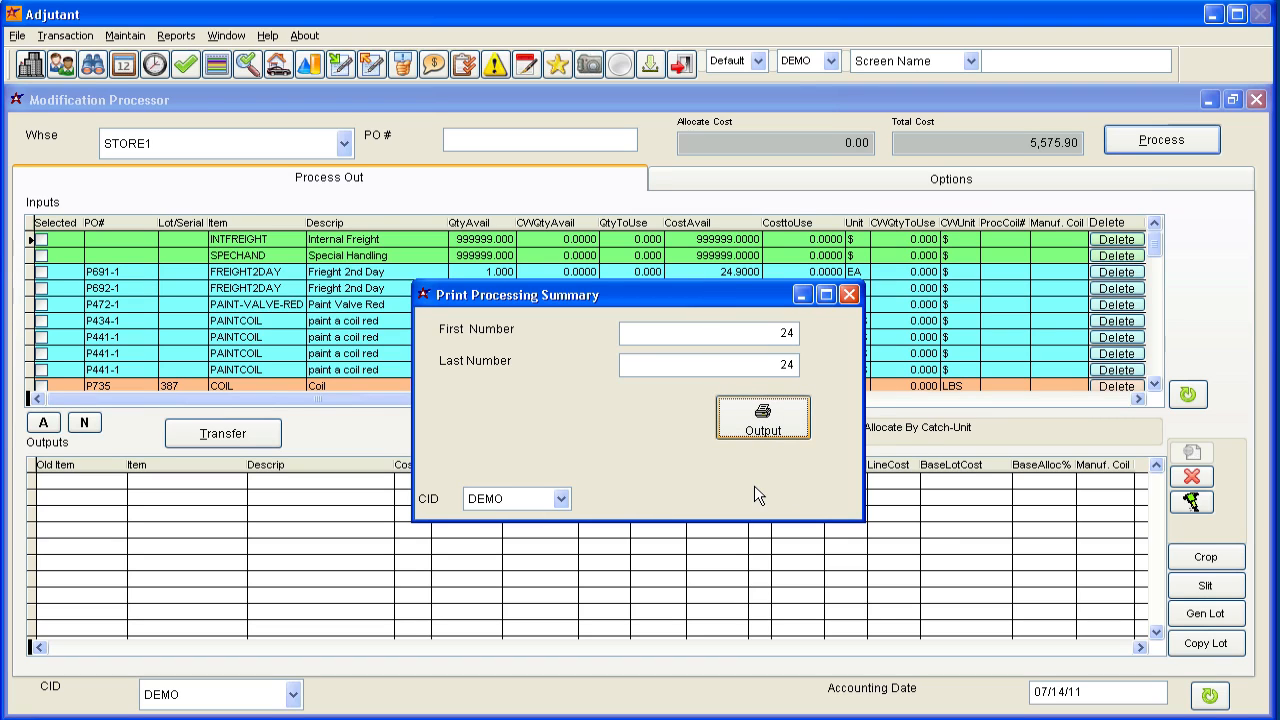
left_click(777, 418)
left_click(849, 295)
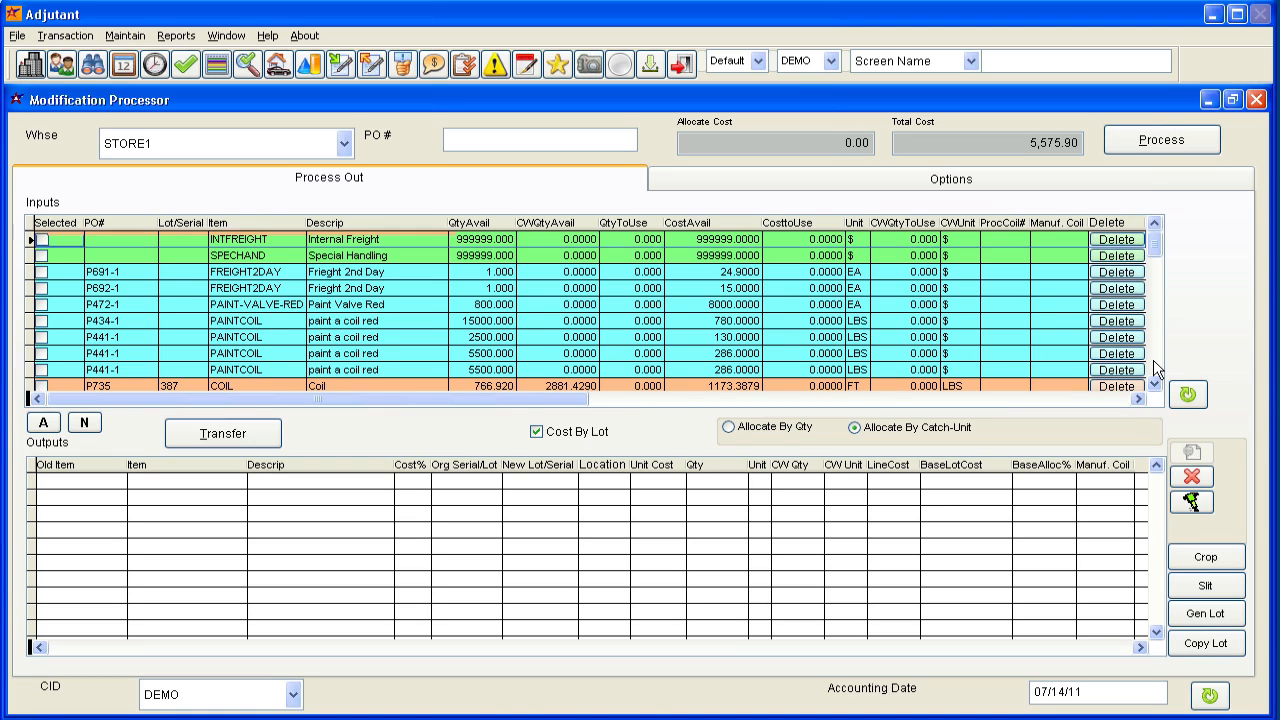
Check the new COIL48 lots among the inputs and widen the outputs table's New Lot/Serial and Location columns.
scroll(1158, 370, "down", 10)
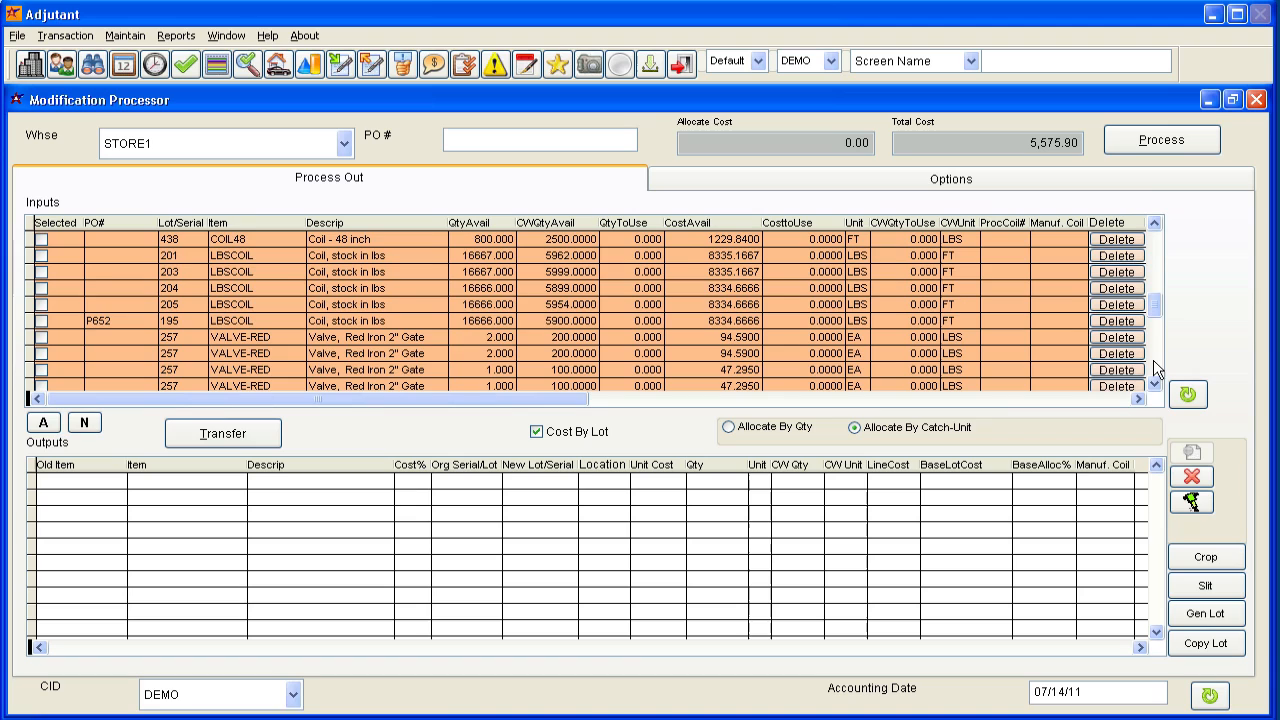
left_click(1154, 286)
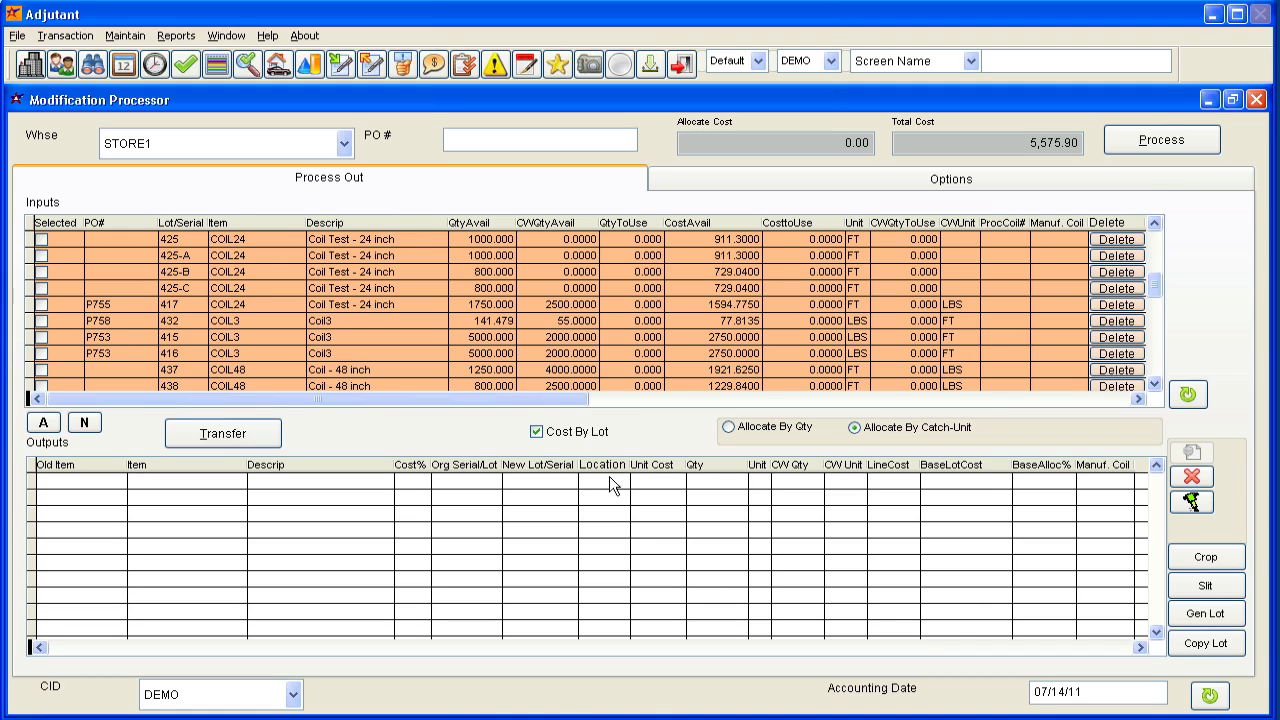
left_click_drag(630, 466, 665, 466)
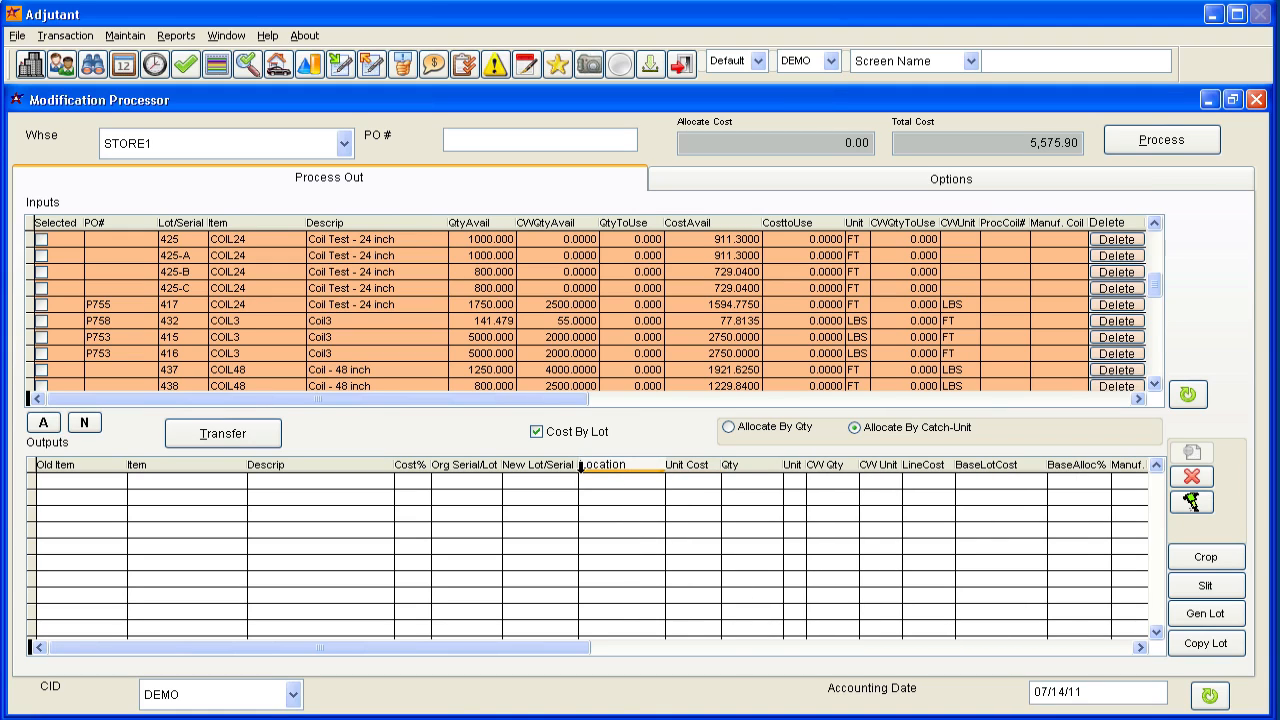
left_click_drag(580, 464, 603, 465)
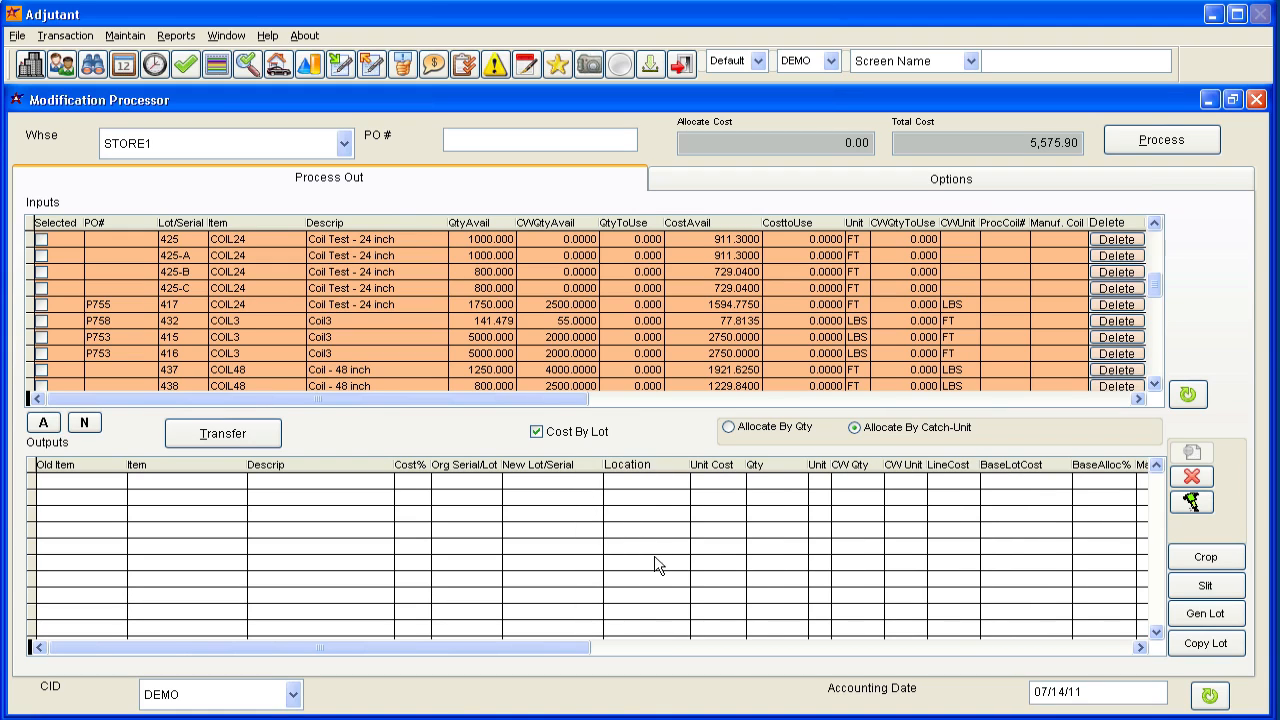
left_click_drag(692, 466, 718, 467)
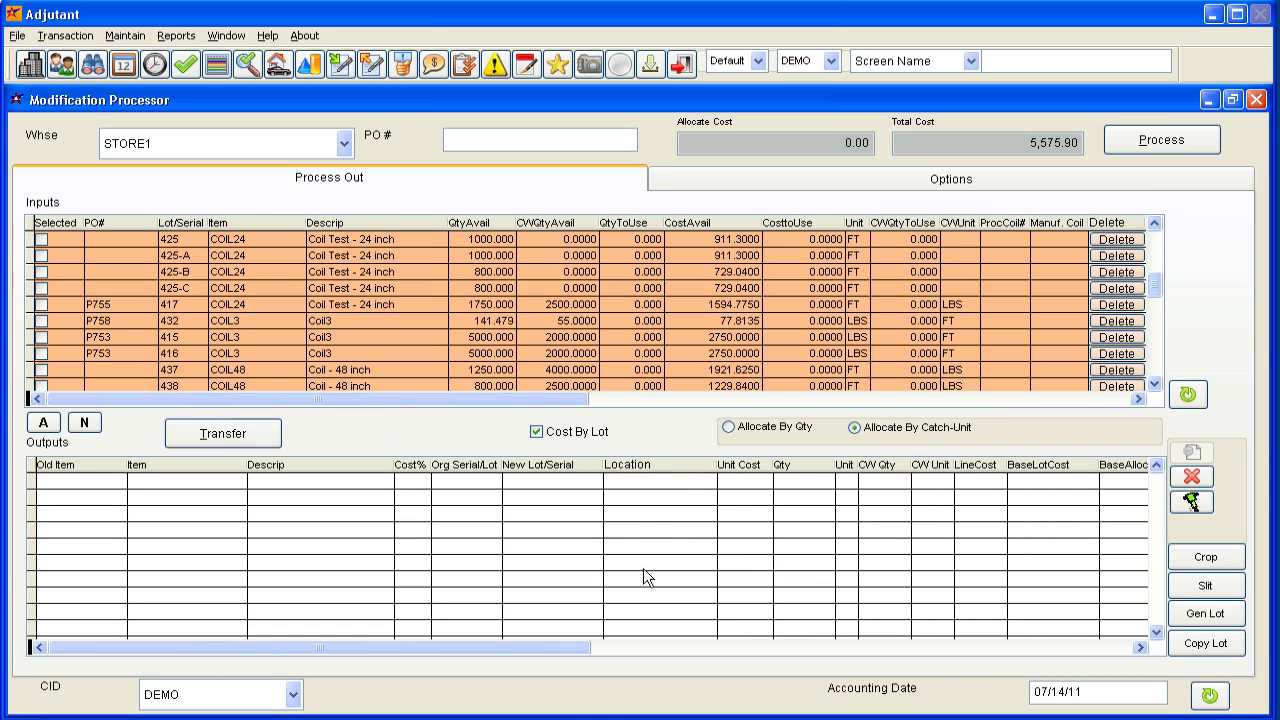